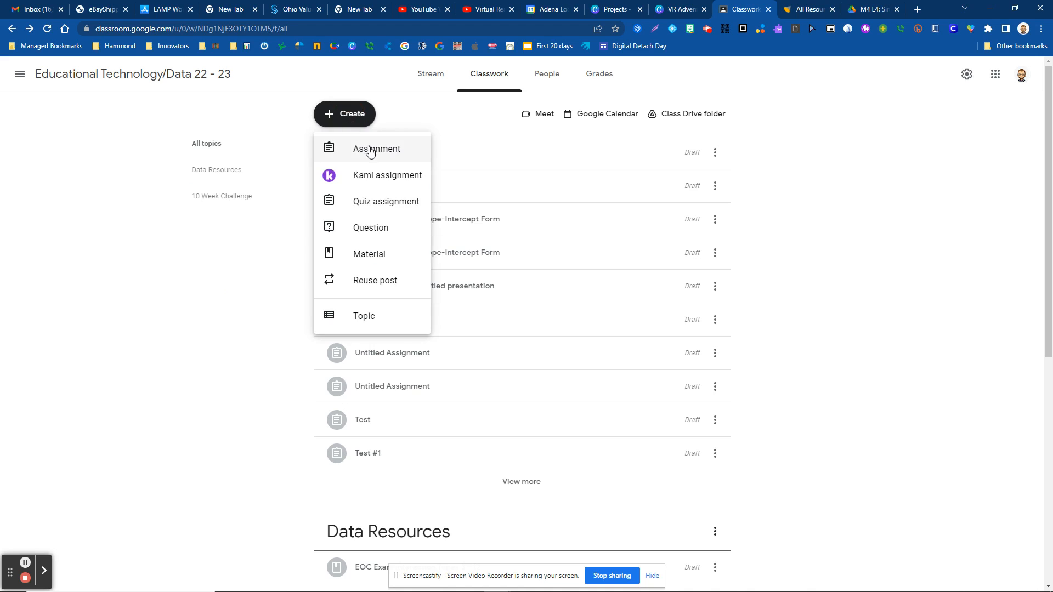
Start a new assignment and create a blank practice set to attach to it
{"action": "left_click", "coordinate": [365, 153]}
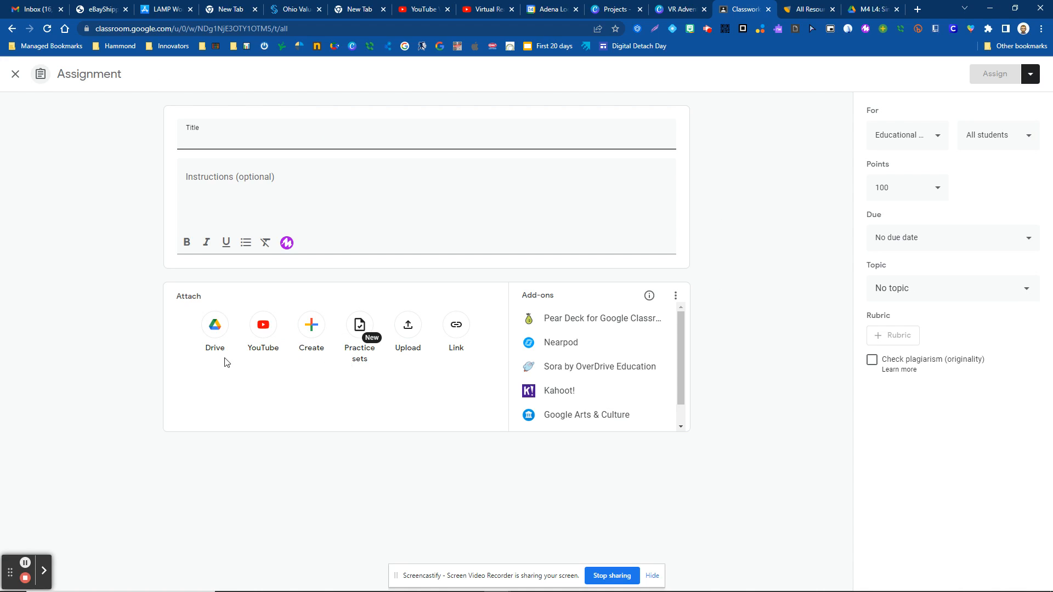
{"action": "left_click", "coordinate": [358, 329]}
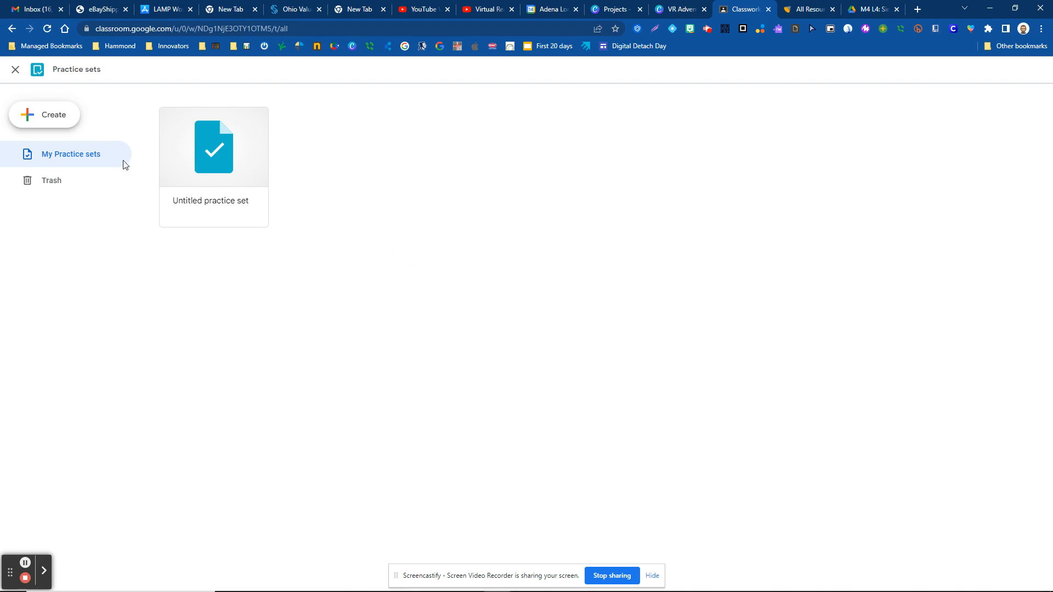
{"action": "left_click", "coordinate": [49, 120]}
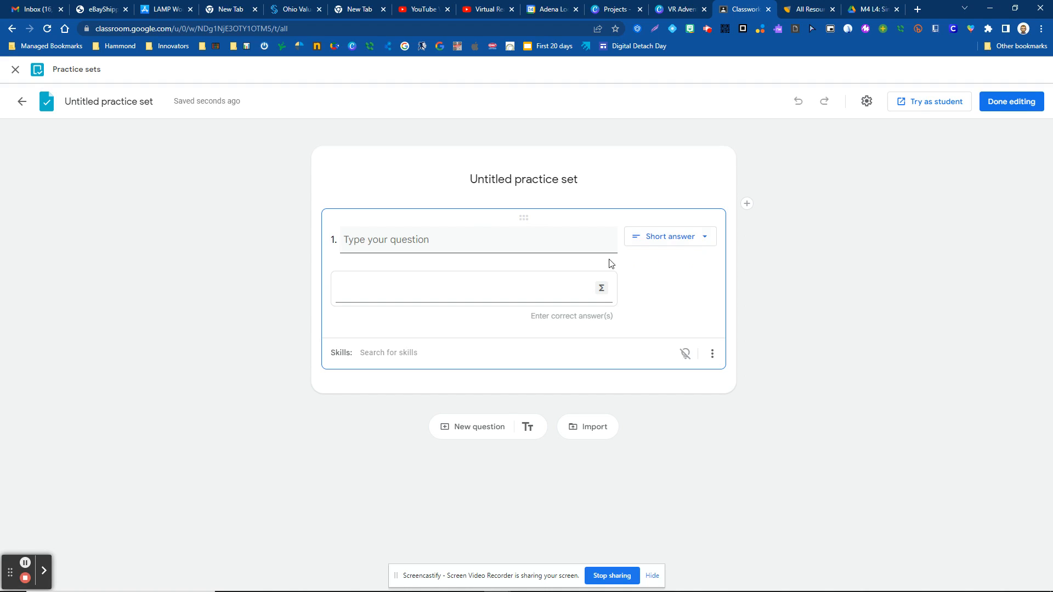
Insert a math expression in question 1 and examine the symbols on the math keyboard
{"action": "left_click", "coordinate": [475, 244]}
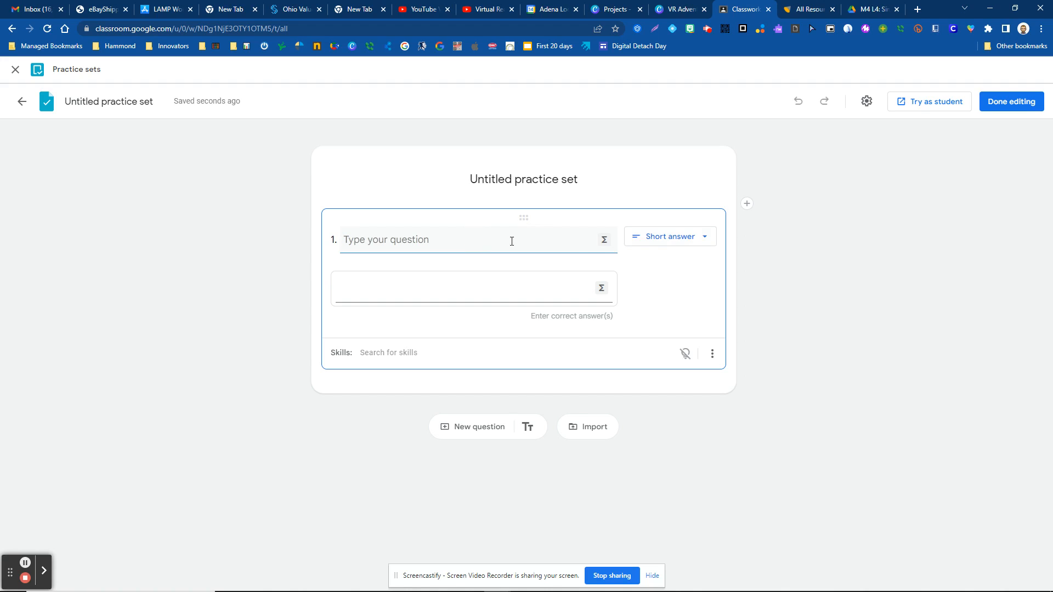
{"action": "left_click", "coordinate": [604, 242]}
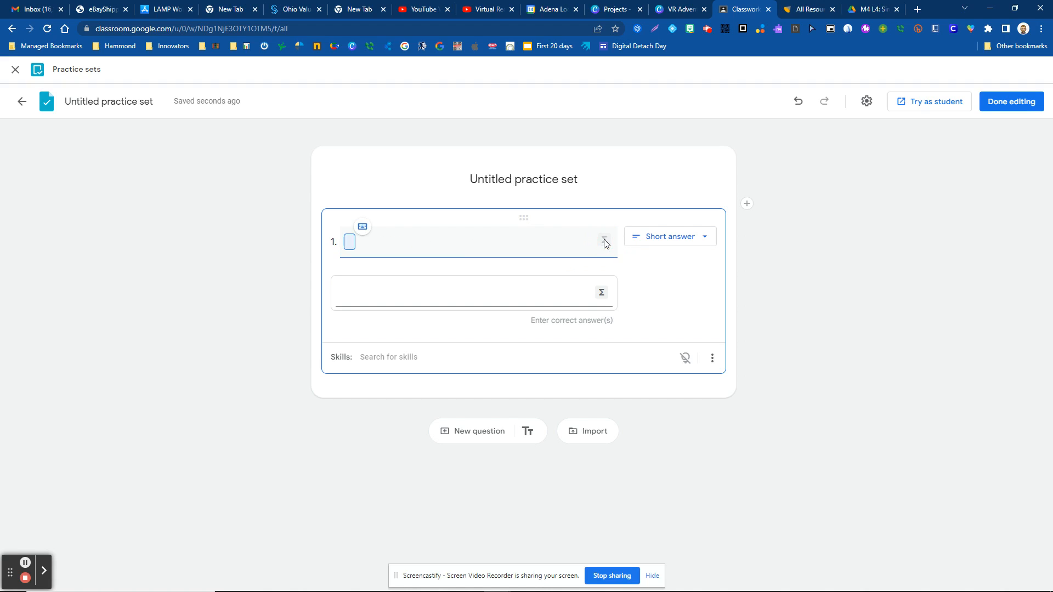
{"action": "left_click", "coordinate": [362, 227]}
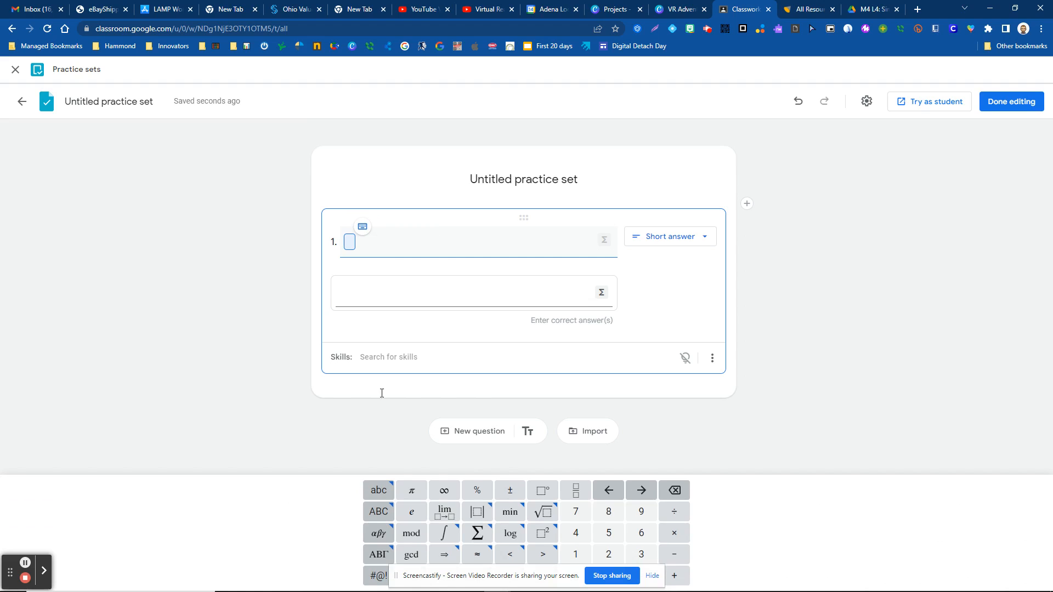
{"action": "left_click", "coordinate": [652, 576]}
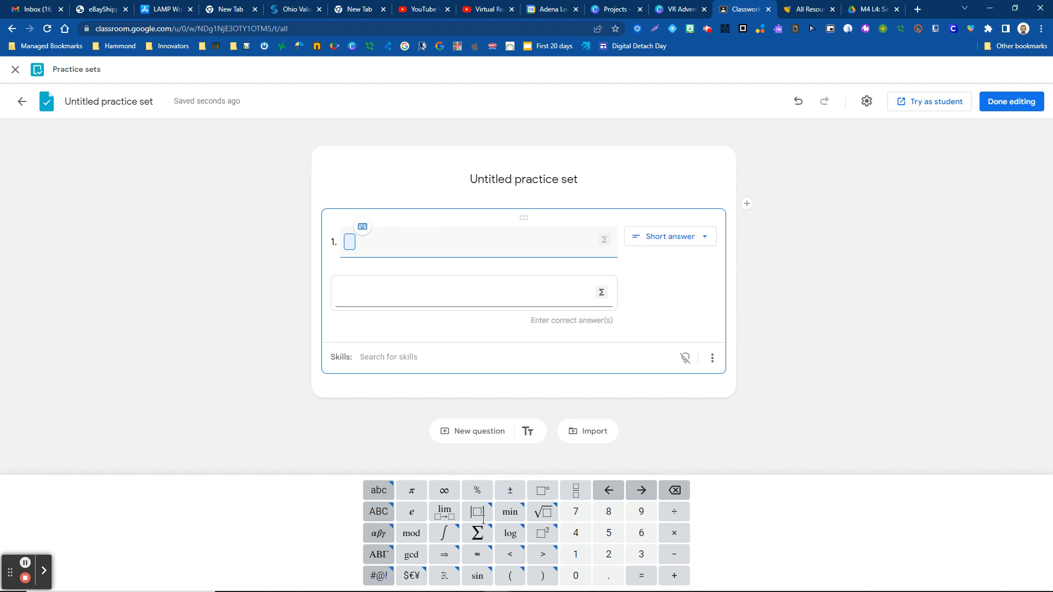
{"action": "left_click", "coordinate": [677, 451]}
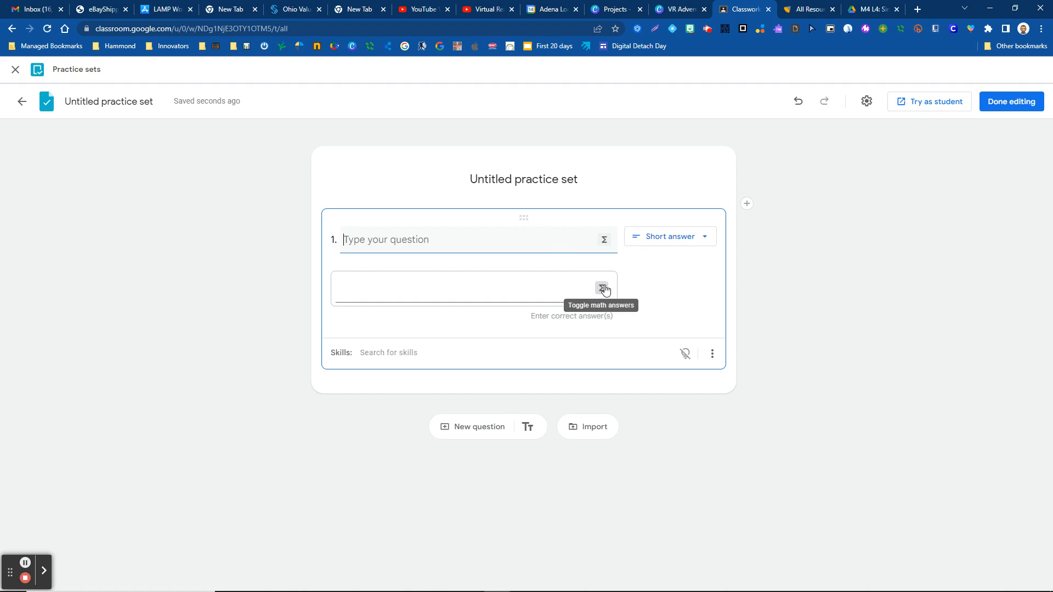
Examine the answer types available for question 1 and the kinds of content that can be inserted
{"action": "left_click", "coordinate": [707, 242]}
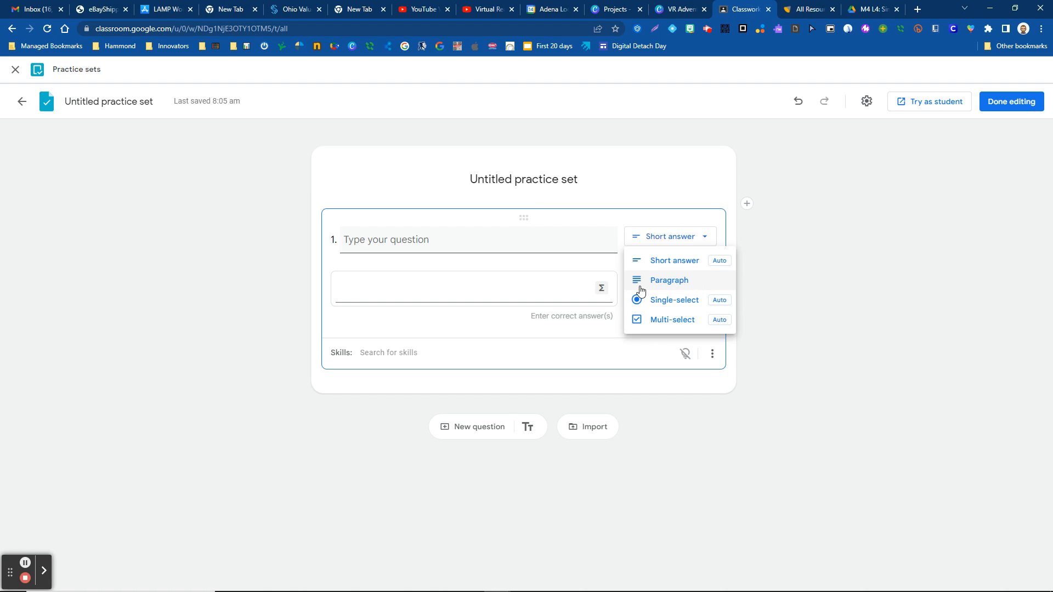
{"action": "left_click", "coordinate": [598, 329]}
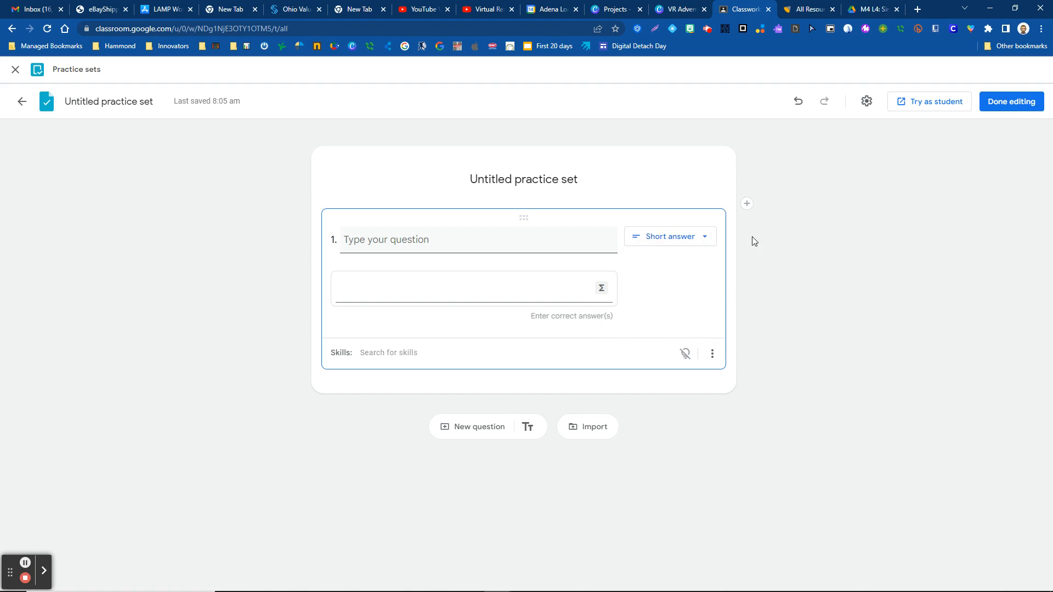
{"action": "left_click", "coordinate": [748, 207]}
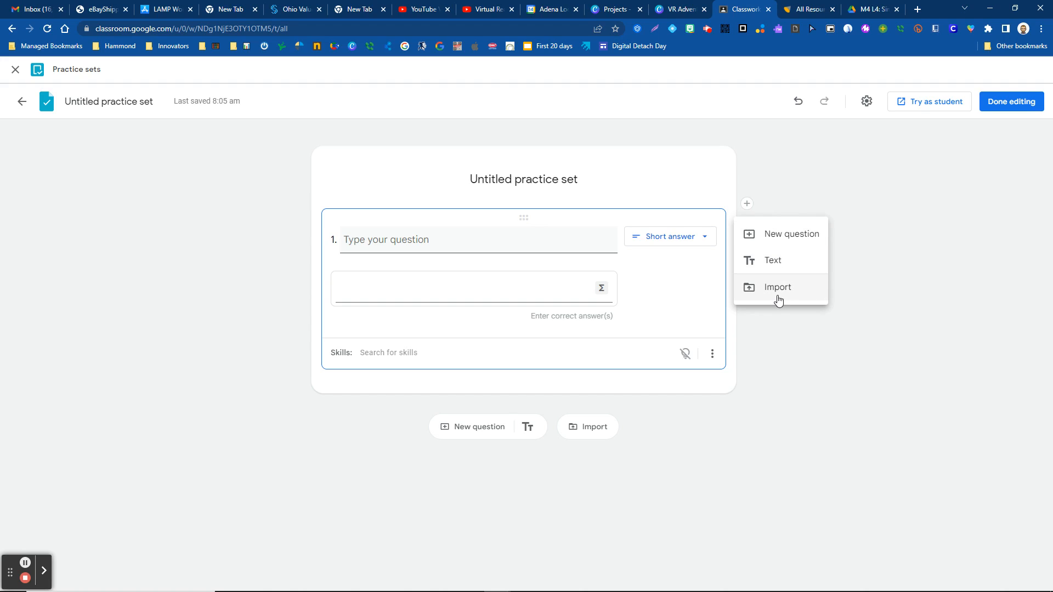
{"action": "left_click", "coordinate": [672, 292]}
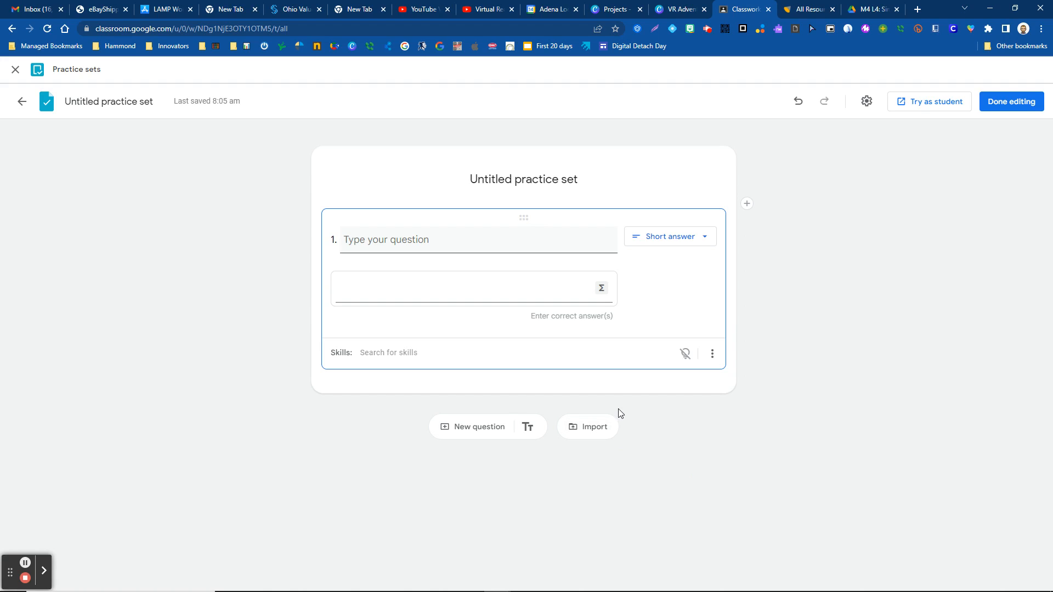
Open the 7-4 Simple-Interest PDF from Drive as the source for importing questions
{"action": "left_click", "coordinate": [587, 427]}
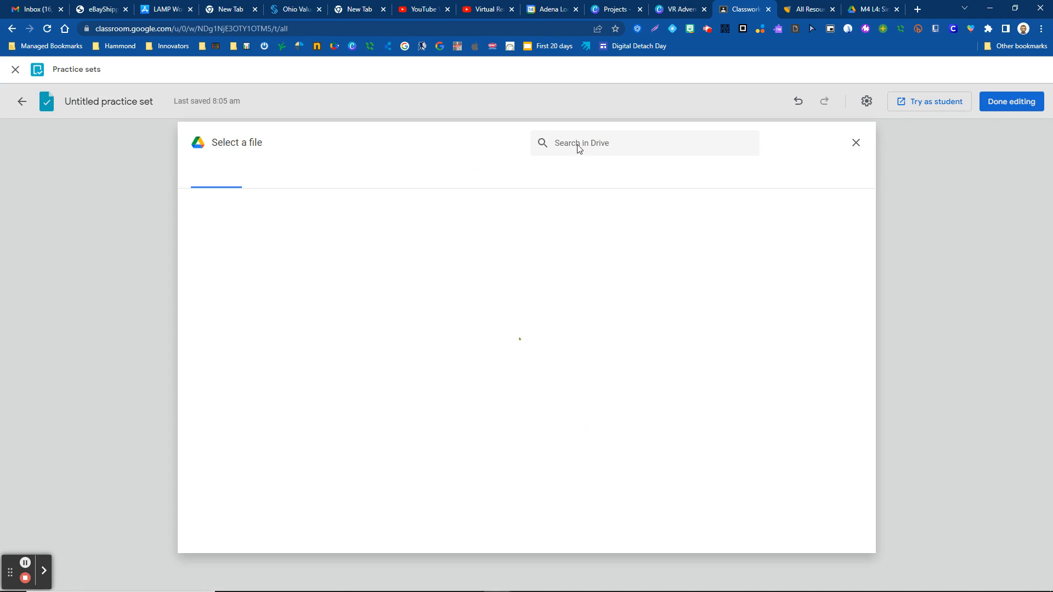
{"action": "left_click", "coordinate": [579, 145]}
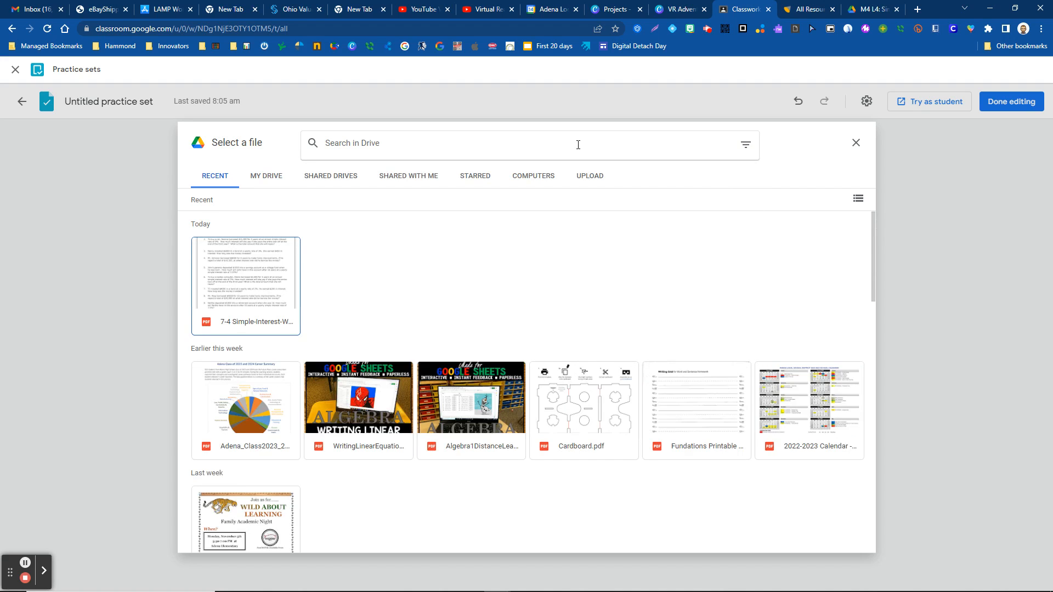
{"action": "left_click", "coordinate": [405, 141]}
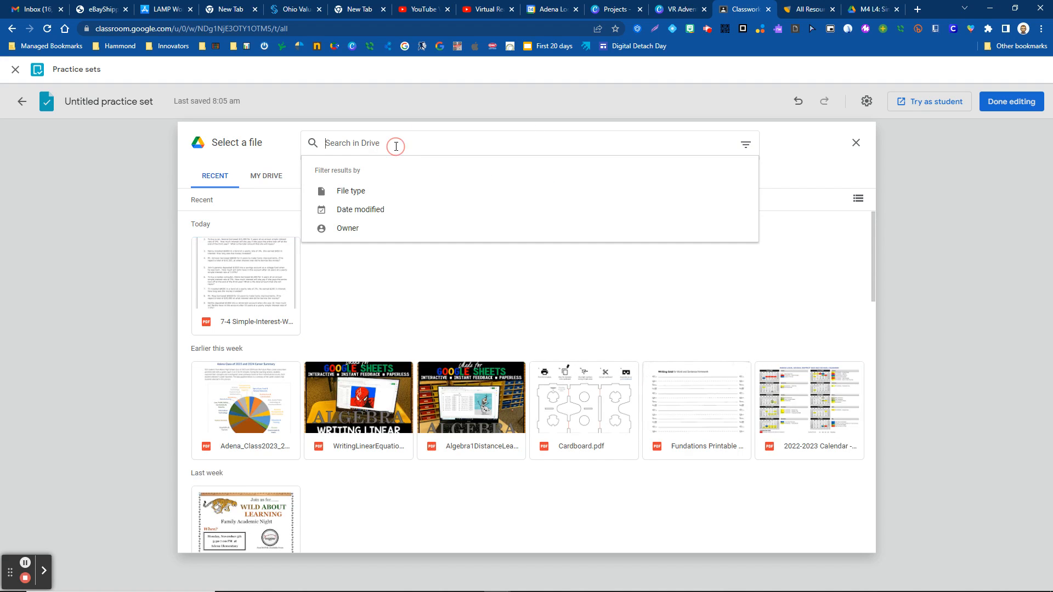
{"action": "left_click", "coordinate": [437, 294]}
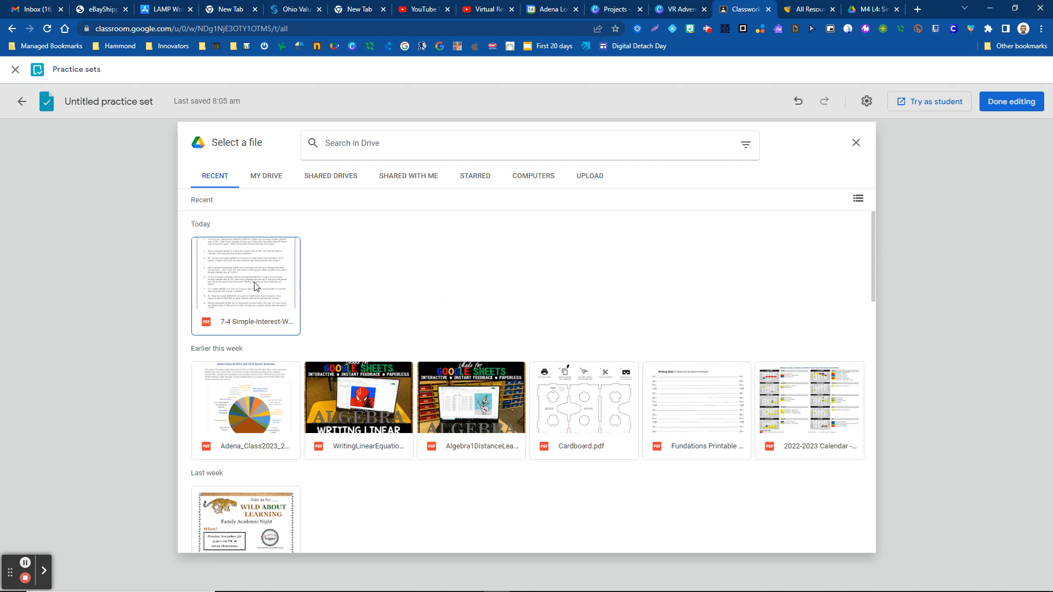
{"action": "left_click", "coordinate": [237, 295]}
{"action": "left_click", "coordinate": [236, 293]}
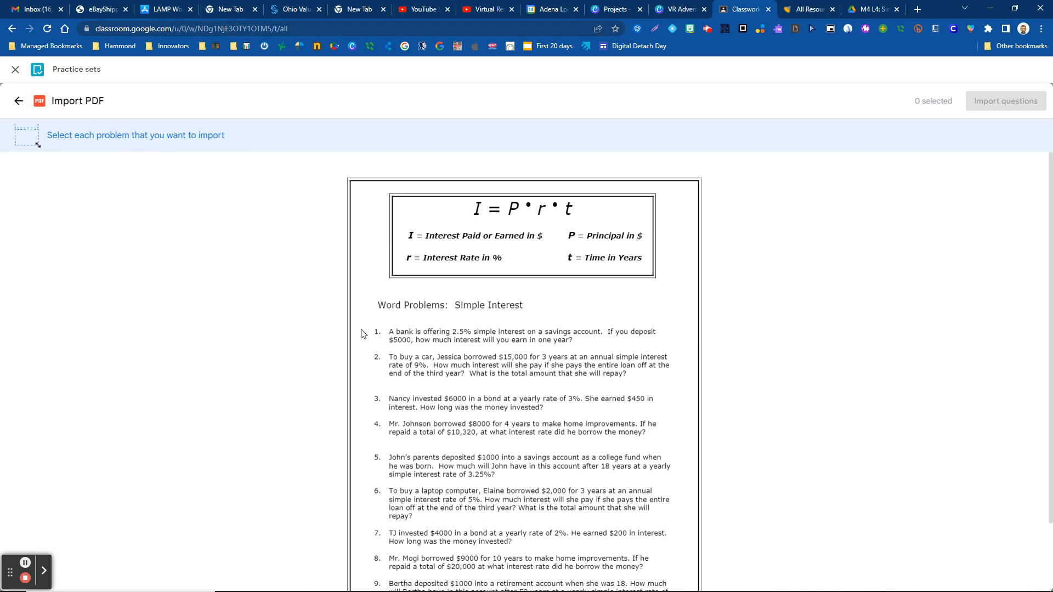
Import word problems 1 to 4 from the PDF together as a single question
{"action": "left_click_drag", "start_coordinate": [370, 324], "coordinate": [668, 564]}
{"action": "left_click_drag", "start_coordinate": [370, 323], "coordinate": [679, 443]}
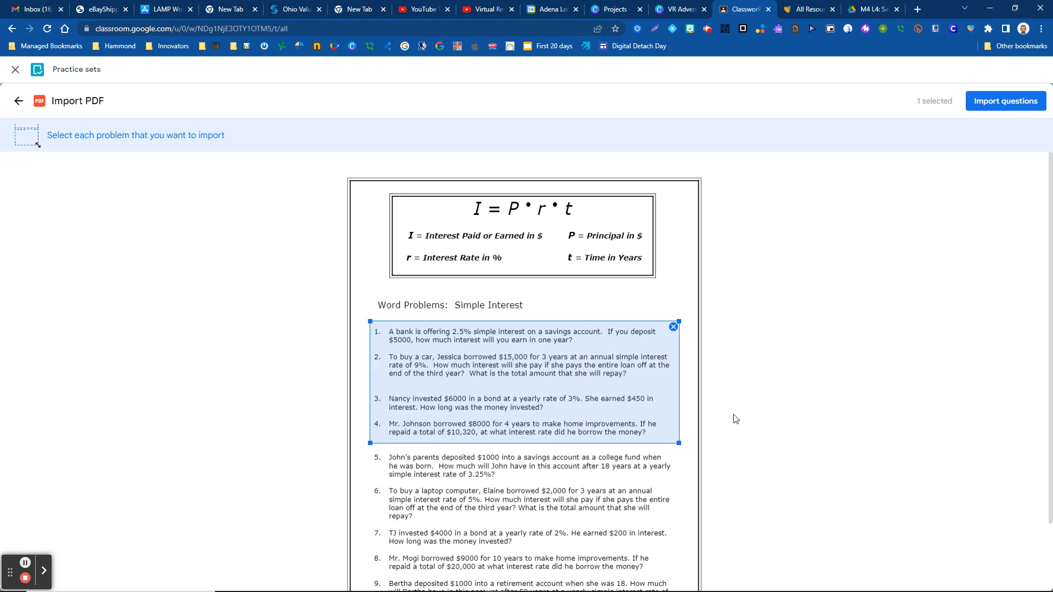
{"action": "left_click", "coordinate": [1004, 104]}
{"action": "scroll", "coordinate": [299, 305], "scroll_direction": "up", "scroll_amount": 4}
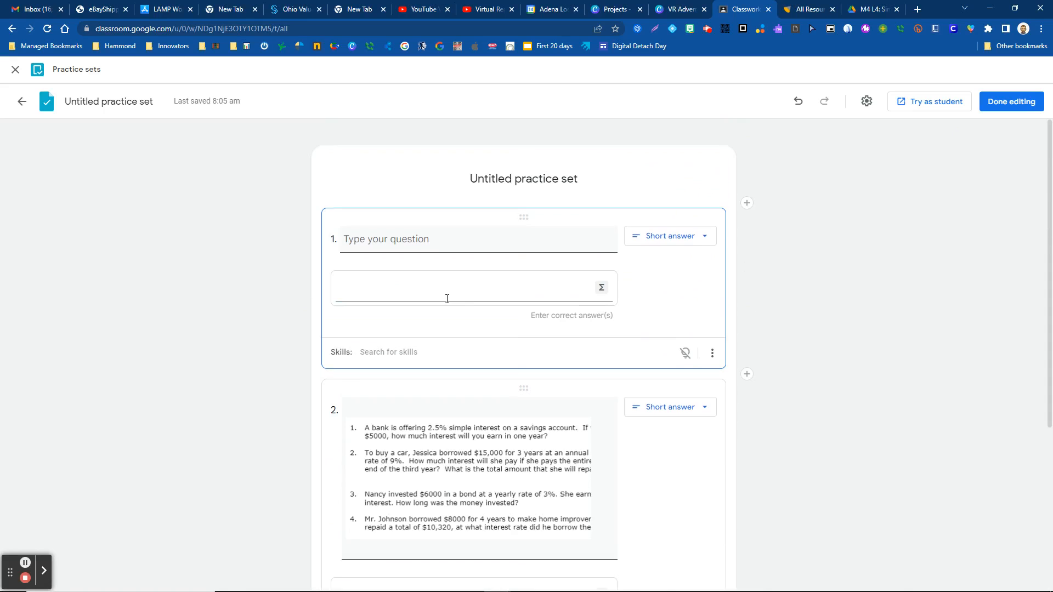
{"action": "scroll", "coordinate": [470, 291], "scroll_direction": "down", "scroll_amount": 5}
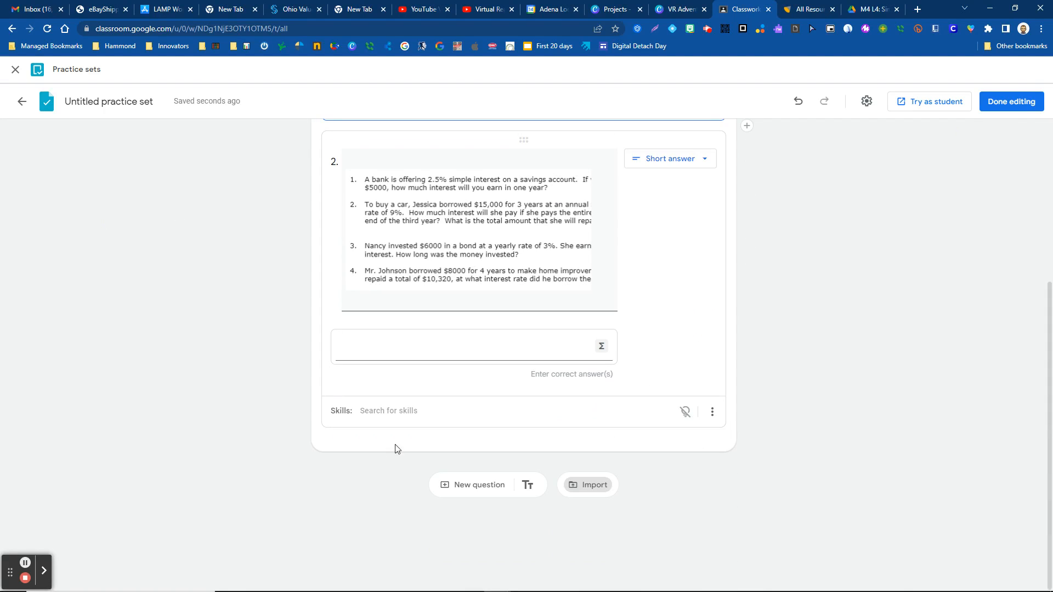
Shrink the imported four-problem image to fit question 2, and delete it from the question
{"action": "left_click", "coordinate": [525, 255]}
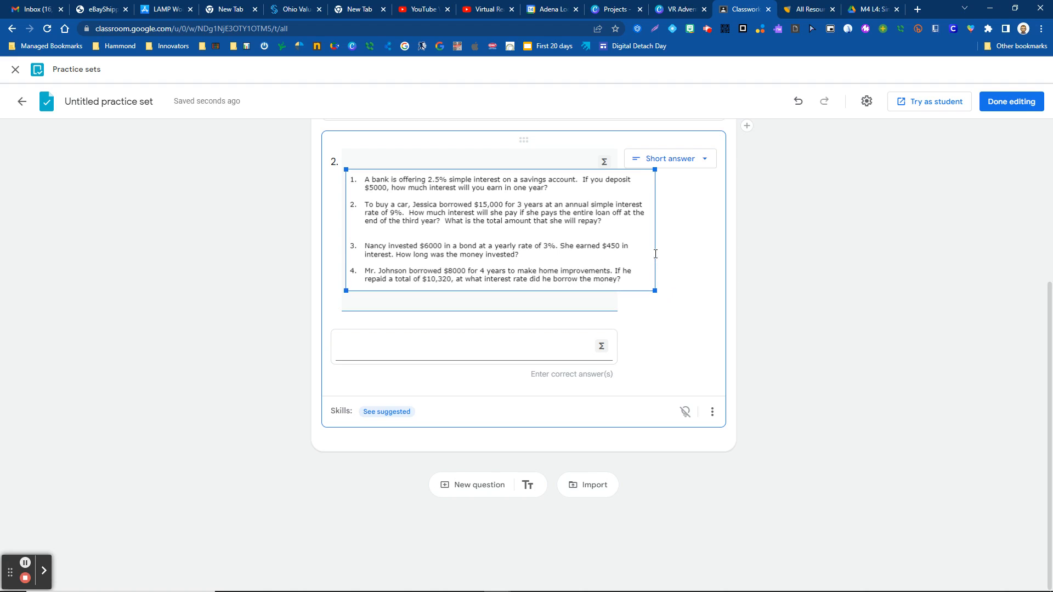
{"action": "left_click_drag", "start_coordinate": [656, 254], "coordinate": [565, 256]}
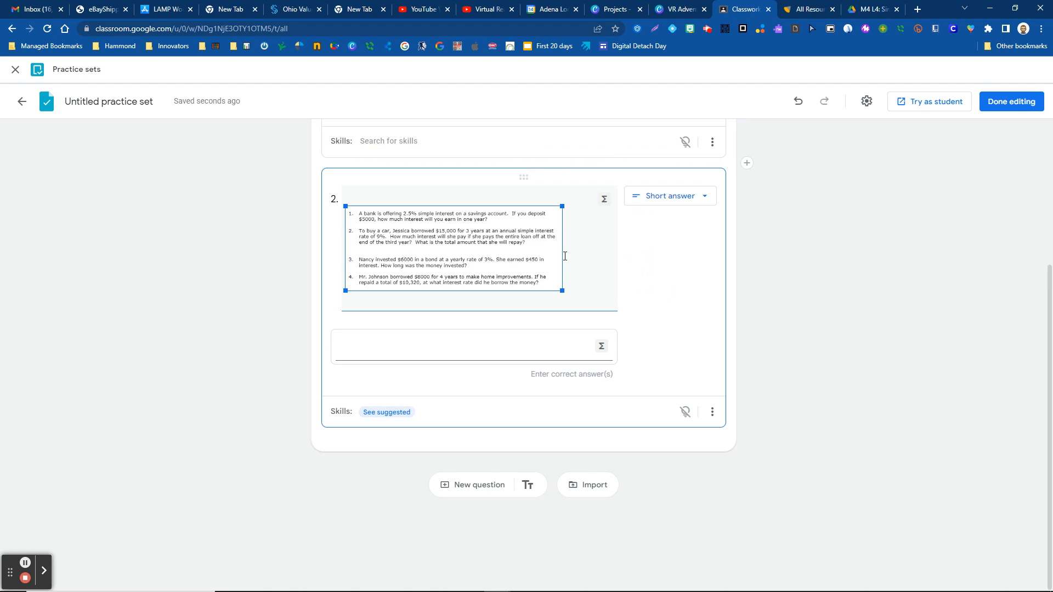
{"action": "key", "text": "Delete"}
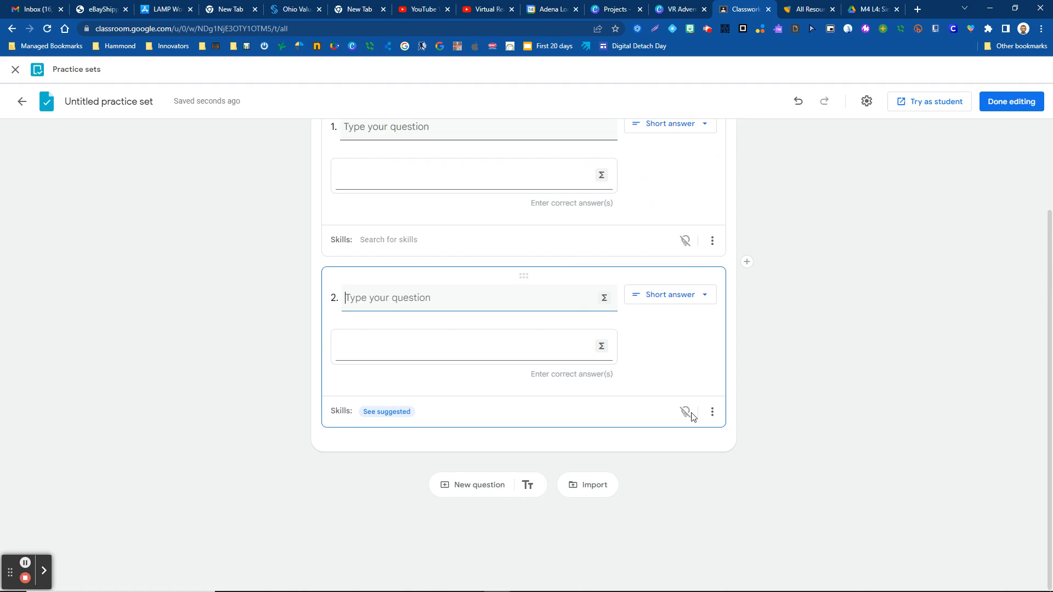
Import only word problem 1 from the 7-4 Simple-Interest PDF as a new question
{"action": "left_click", "coordinate": [586, 489]}
{"action": "left_click", "coordinate": [243, 286]}
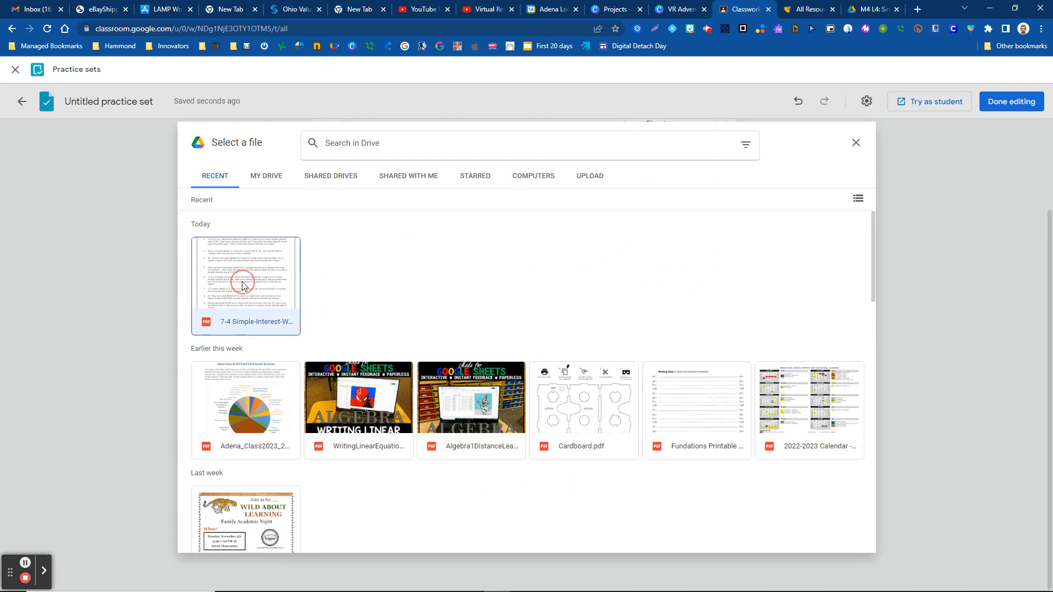
{"action": "double_click", "coordinate": [243, 286]}
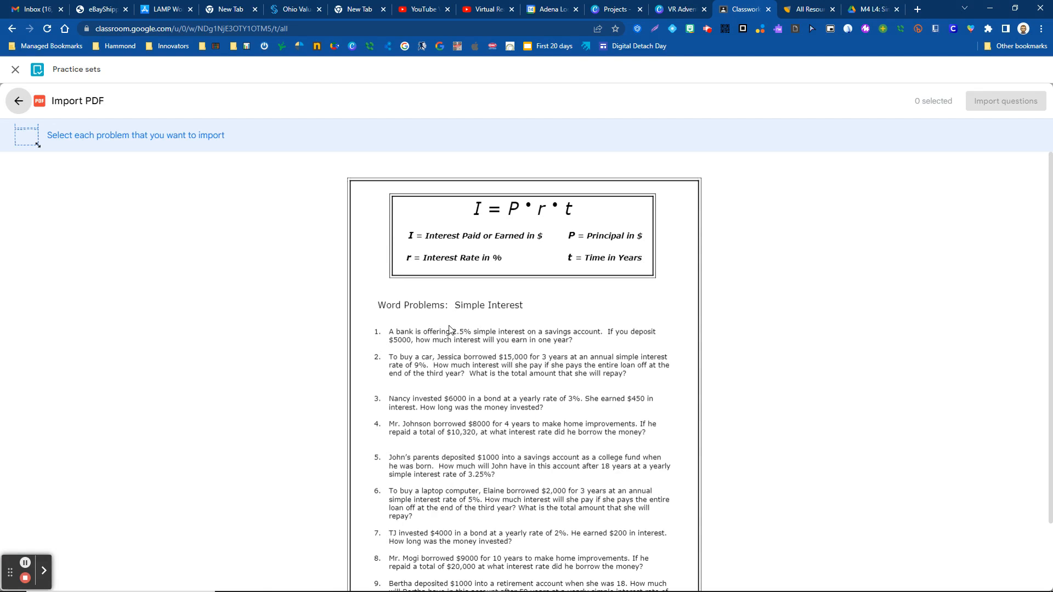
{"action": "left_click_drag", "start_coordinate": [386, 322], "coordinate": [668, 347]}
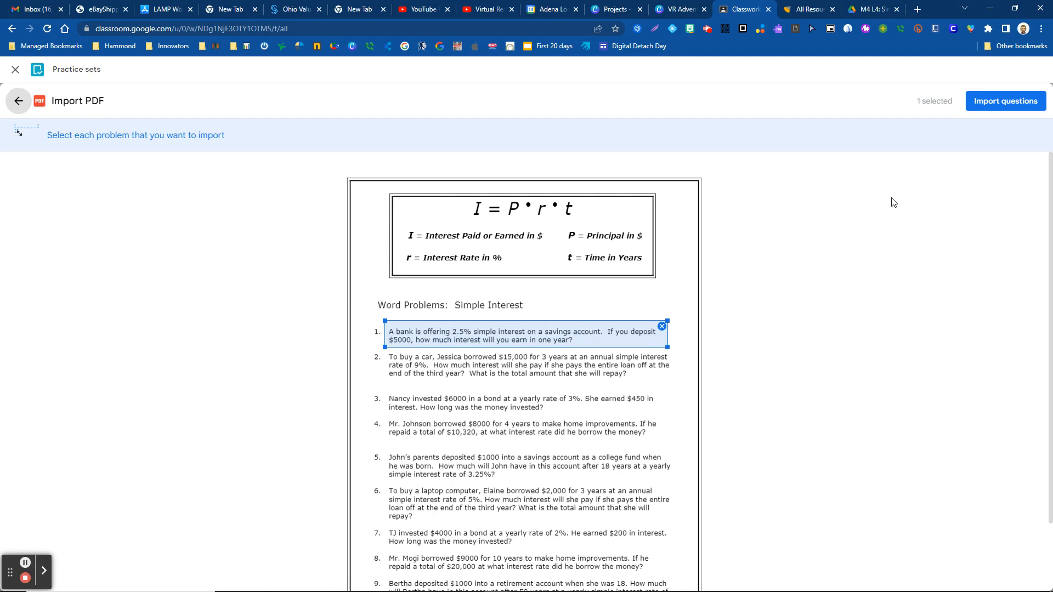
{"action": "left_click", "coordinate": [981, 107]}
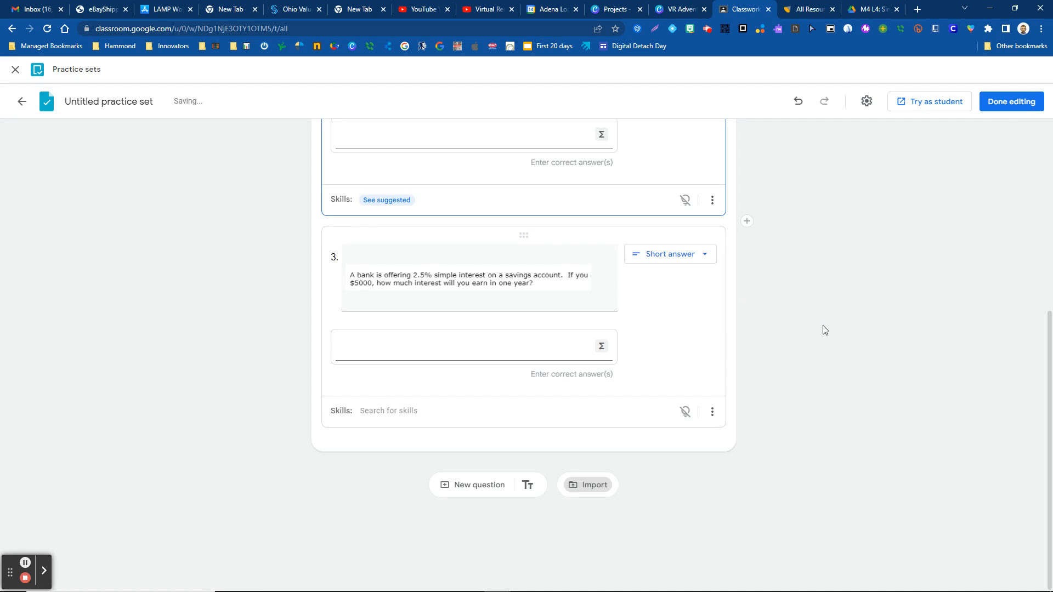
Delete the two blank questions above the imported savings account problem
{"action": "scroll", "coordinate": [818, 324], "scroll_direction": "up", "scroll_amount": 6}
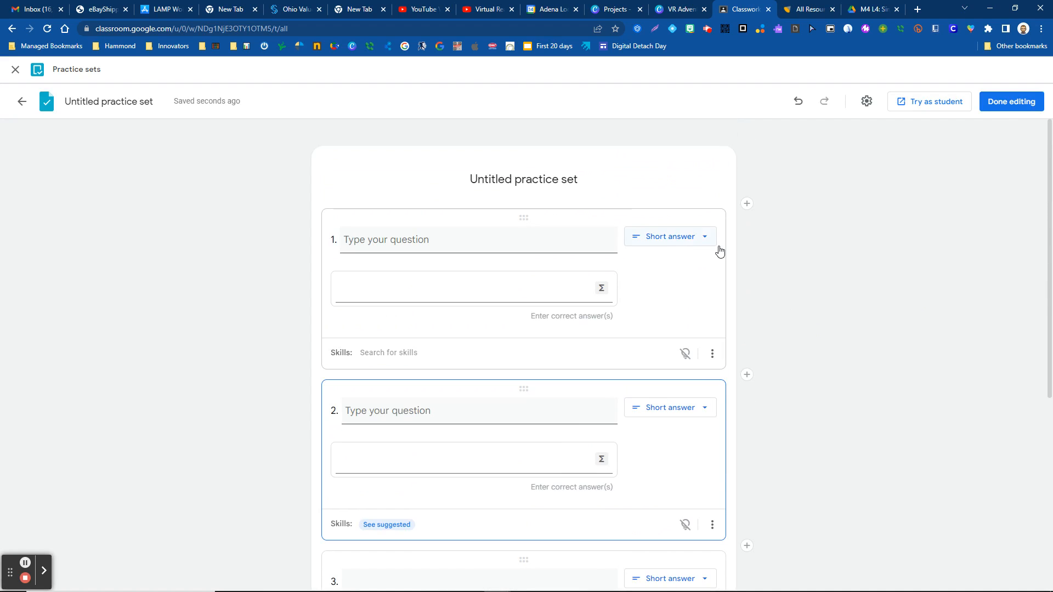
{"action": "left_click", "coordinate": [747, 204]}
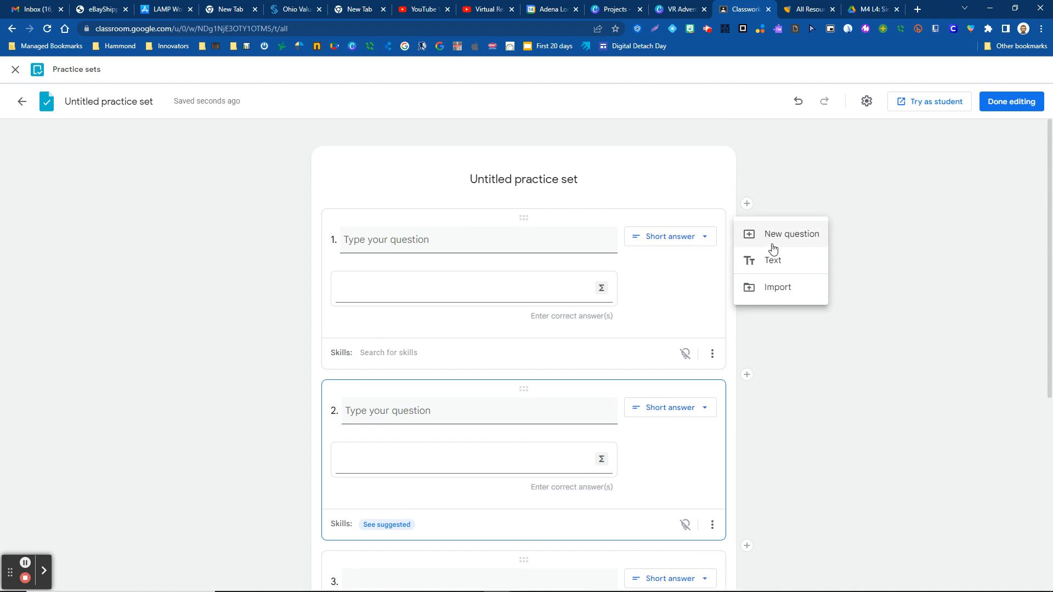
{"action": "left_click", "coordinate": [676, 302]}
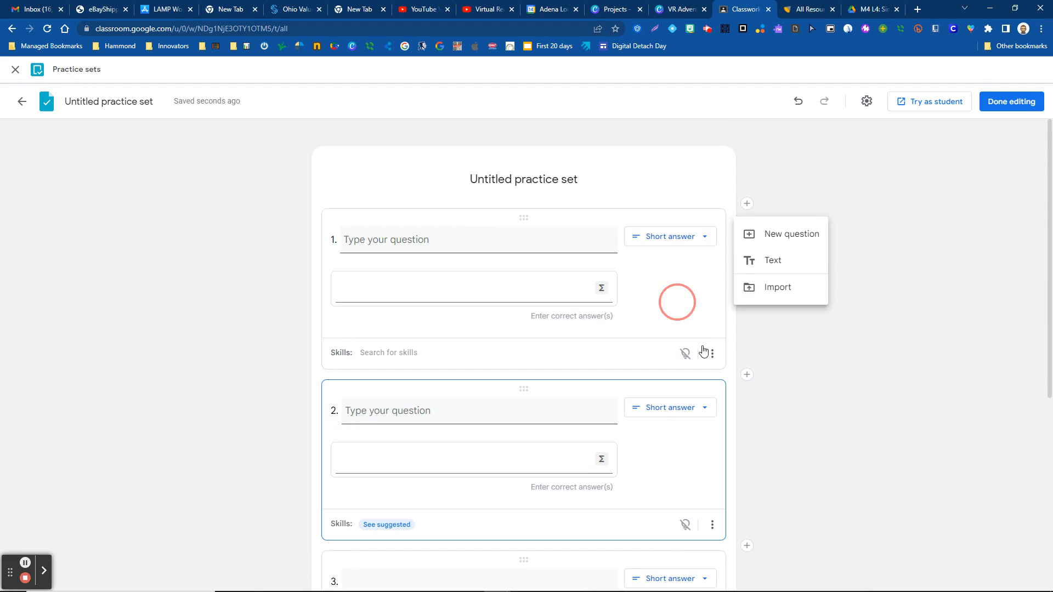
{"action": "left_click", "coordinate": [712, 353]}
{"action": "left_click", "coordinate": [738, 384]}
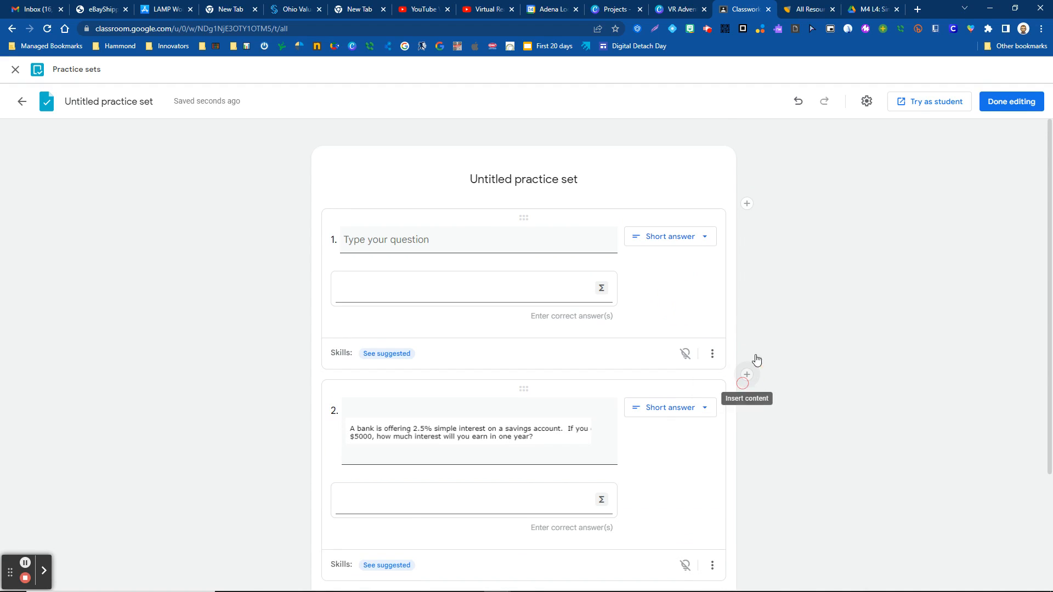
{"action": "left_click", "coordinate": [712, 353]}
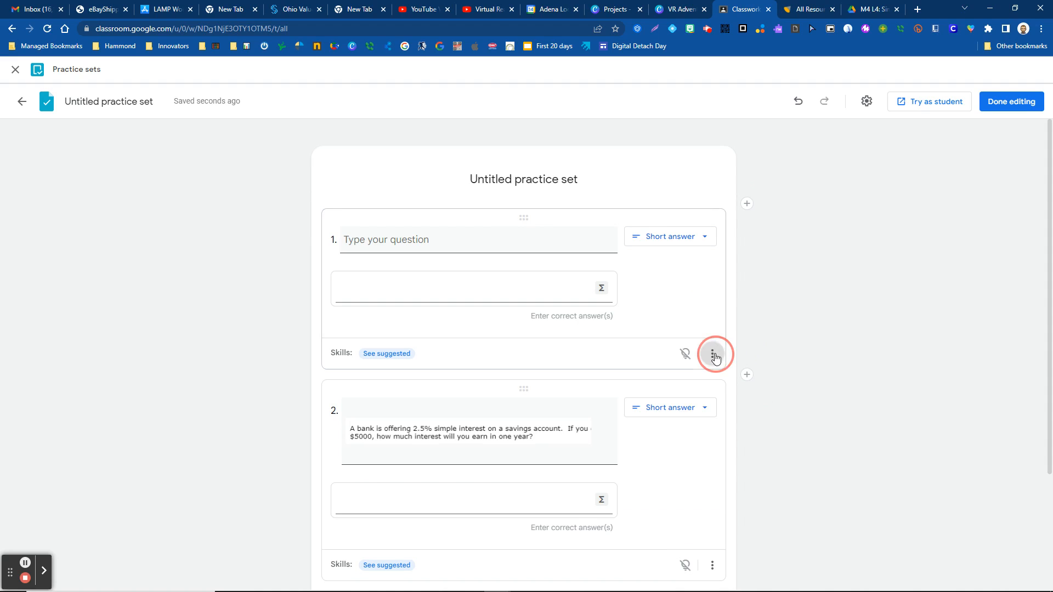
{"action": "left_click", "coordinate": [759, 386]}
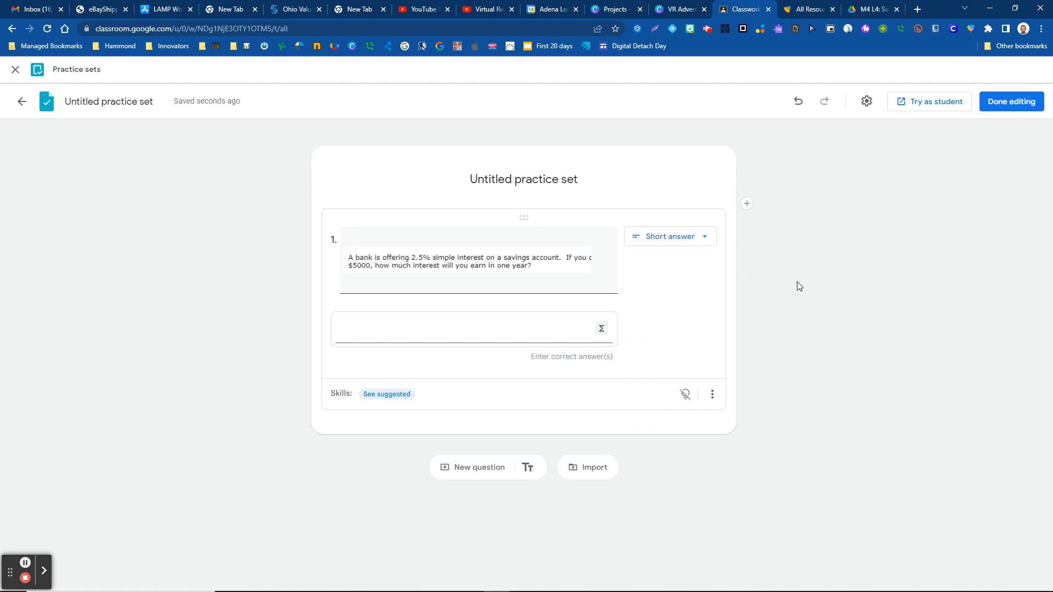
Preview the practice set as a student, continuing without correct answers entered
{"action": "left_click", "coordinate": [818, 242]}
{"action": "left_click", "coordinate": [930, 113]}
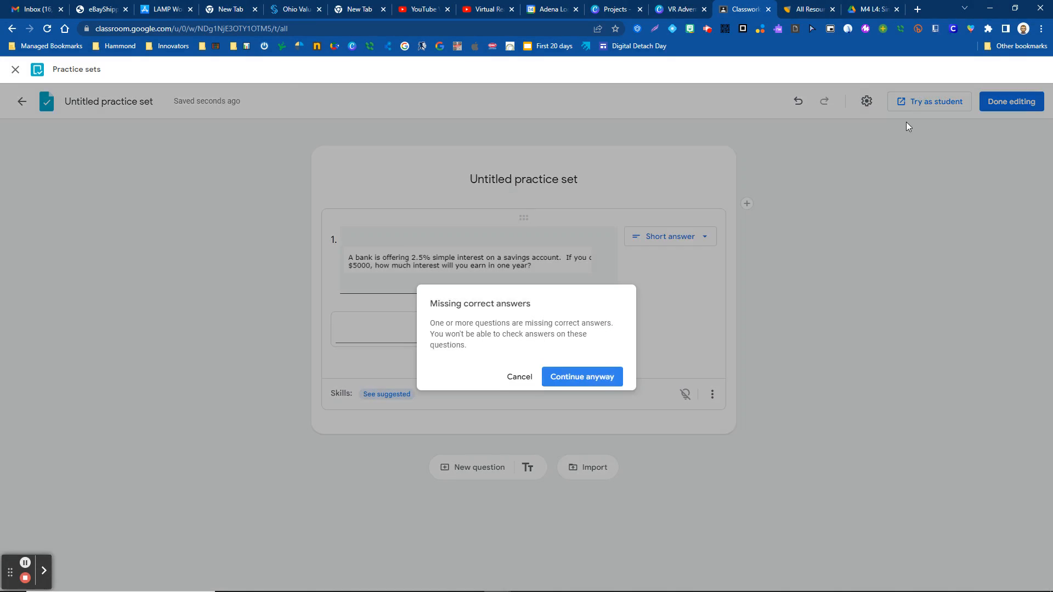
{"action": "left_click", "coordinate": [584, 379]}
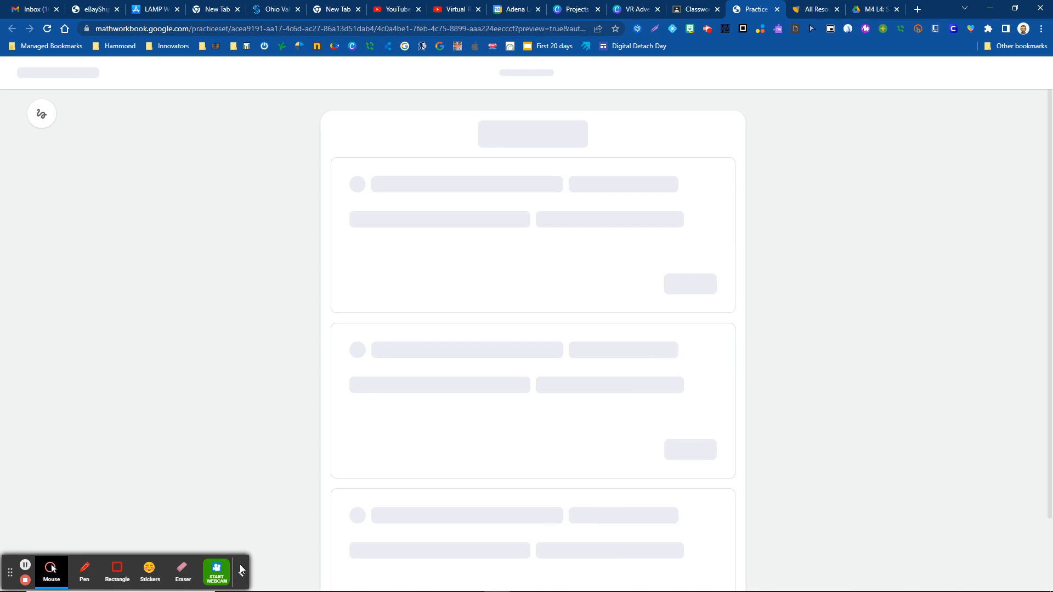
Open the show-your-work notepad for question 1 and turn on inking
{"action": "left_click", "coordinate": [241, 572]}
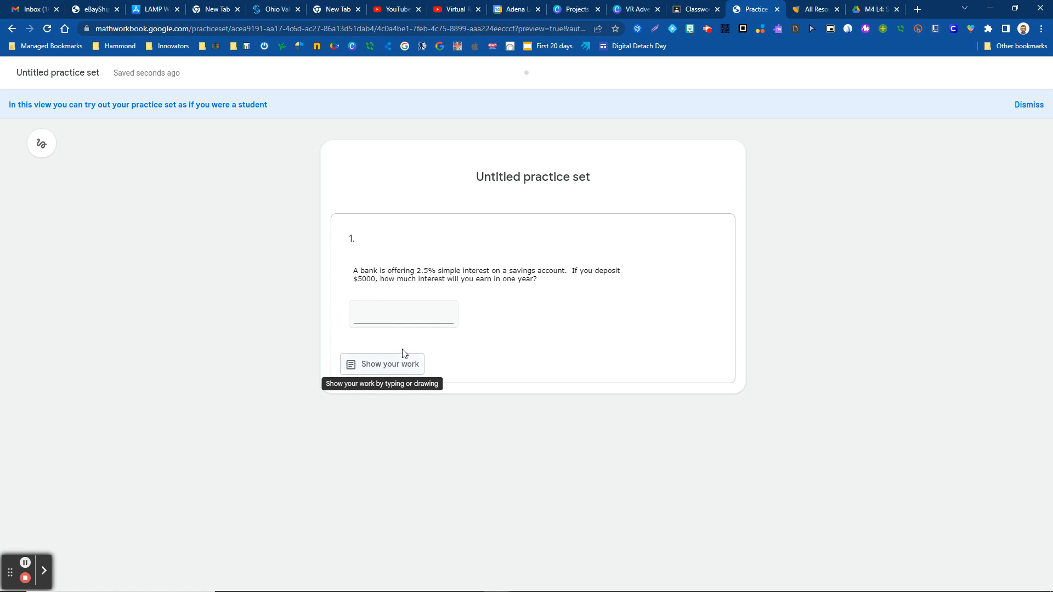
{"action": "left_click", "coordinate": [387, 365]}
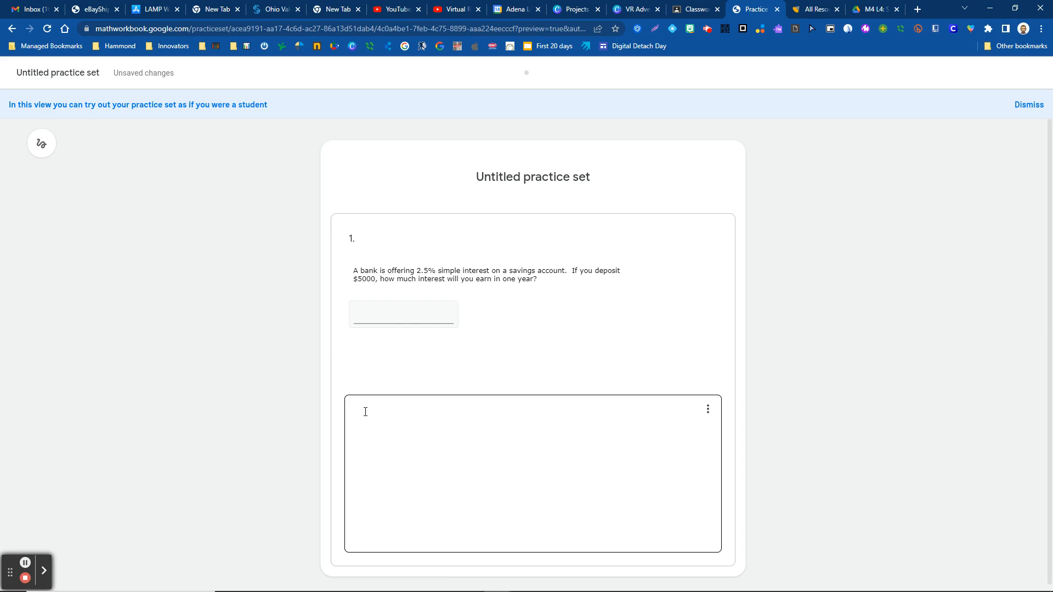
{"action": "left_click", "coordinate": [363, 411]}
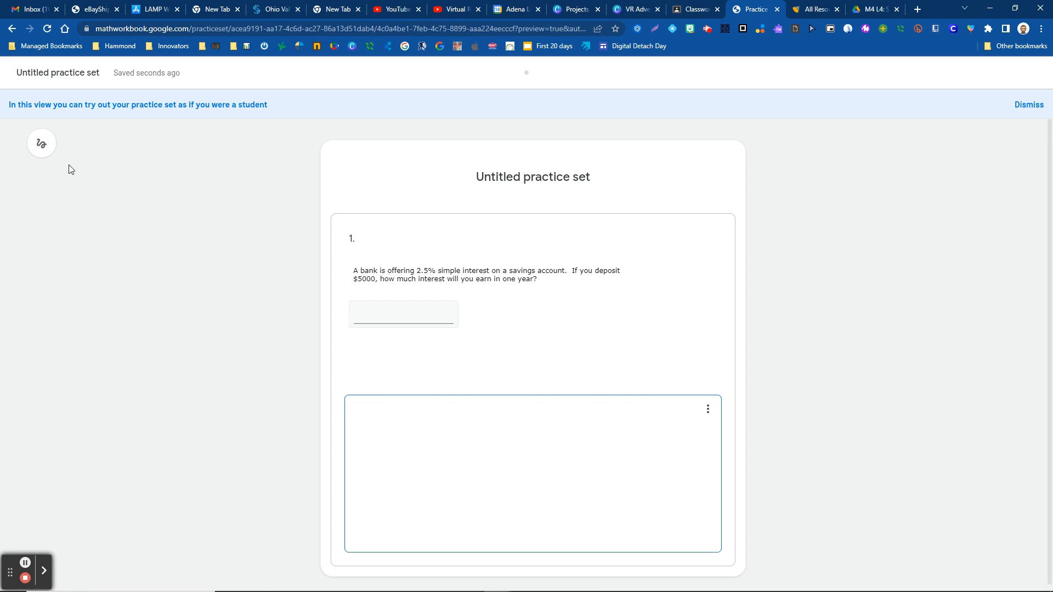
{"action": "left_click", "coordinate": [45, 147]}
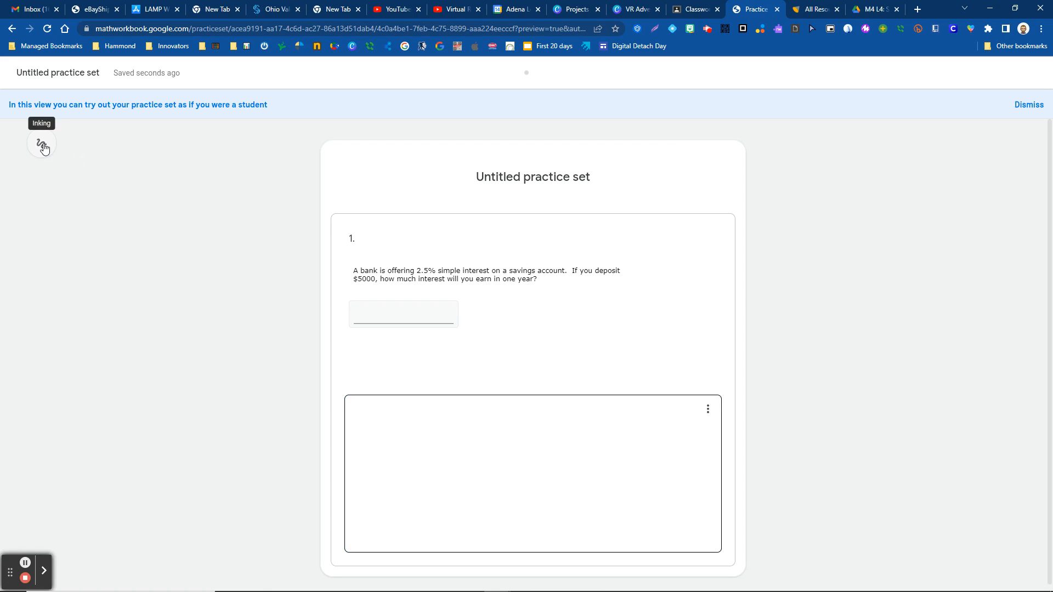
{"action": "left_click", "coordinate": [44, 146]}
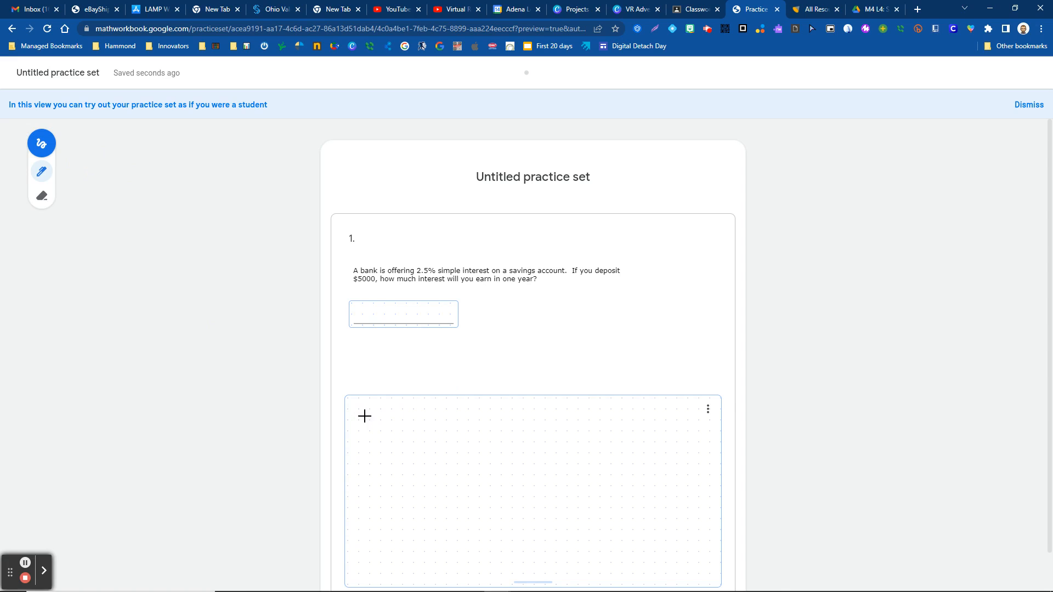
Draw two freehand ink strokes in question 1's work notepad
{"action": "mouse_move", "coordinate": [369, 418]}
{"action": "left_mouse_down"}
{"action": "mouse_move", "coordinate": [435, 451]}
{"action": "mouse_move", "coordinate": [390, 470]}
{"action": "mouse_move", "coordinate": [522, 518]}
{"action": "mouse_move", "coordinate": [538, 471]}
{"action": "mouse_move", "coordinate": [620, 476]}
{"action": "left_mouse_up"}
{"action": "mouse_move", "coordinate": [652, 442]}
{"action": "left_mouse_down"}
{"action": "mouse_move", "coordinate": [677, 482]}
{"action": "mouse_move", "coordinate": [653, 522]}
{"action": "left_mouse_up"}
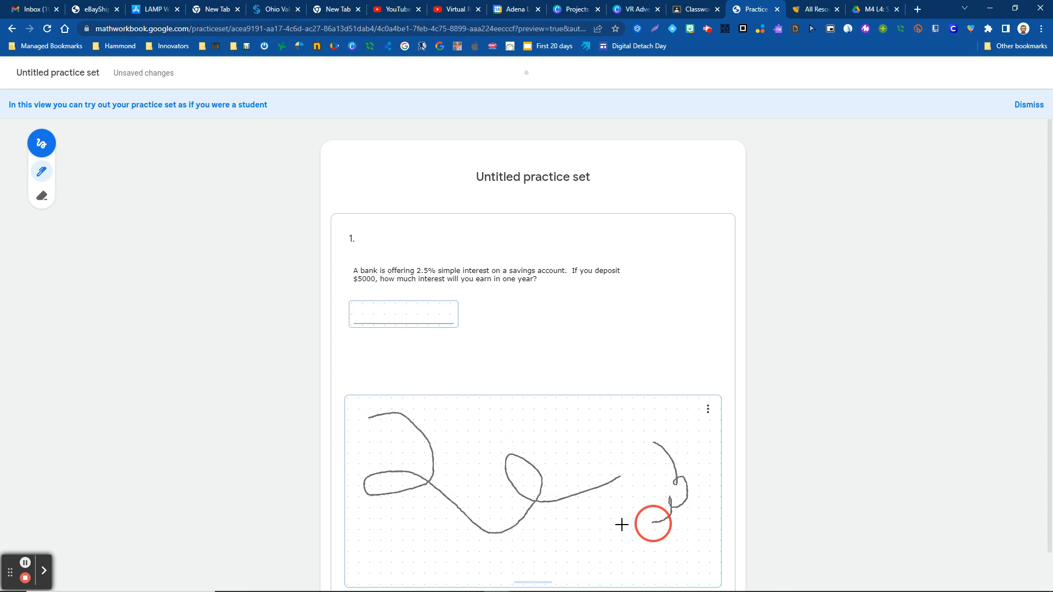
{"action": "scroll", "coordinate": [636, 472], "scroll_direction": "down", "scroll_amount": 1}
{"action": "scroll", "coordinate": [630, 474], "scroll_direction": "up", "scroll_amount": 1}
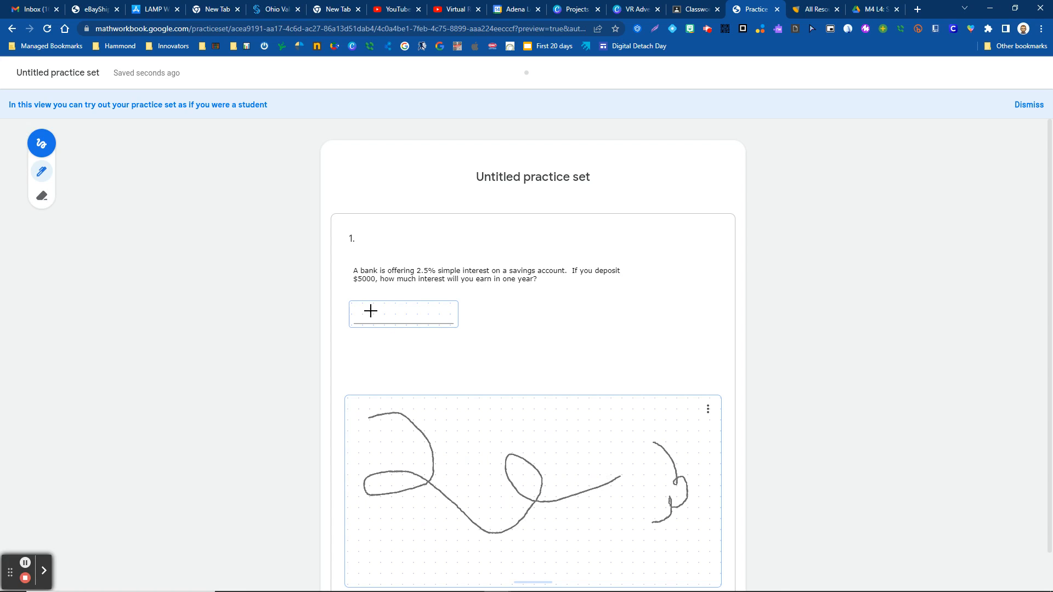
Handwrite the number 3 in question 1's answer box
{"action": "mouse_move", "coordinate": [358, 306]}
{"action": "left_mouse_down"}
{"action": "mouse_move", "coordinate": [377, 316]}
{"action": "mouse_move", "coordinate": [360, 320]}
{"action": "left_mouse_up"}
{"action": "scroll", "coordinate": [853, 446], "scroll_direction": "down", "scroll_amount": 1}
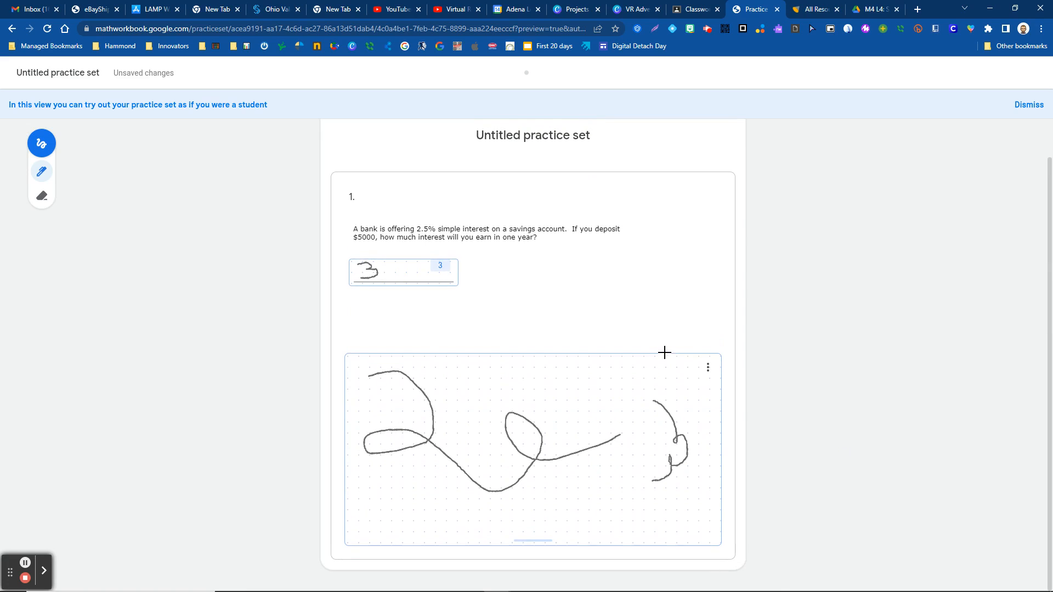
Remove question 1's notepad with its ink strokes and open a blank one in its place
{"action": "left_click", "coordinate": [708, 368]}
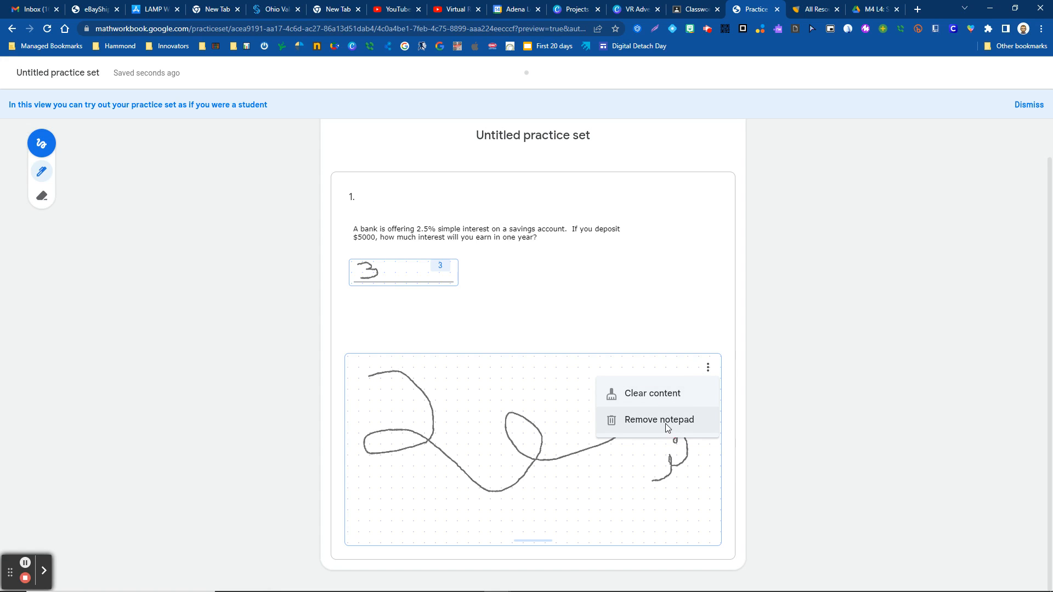
{"action": "left_click", "coordinate": [666, 424]}
{"action": "left_click", "coordinate": [569, 345]}
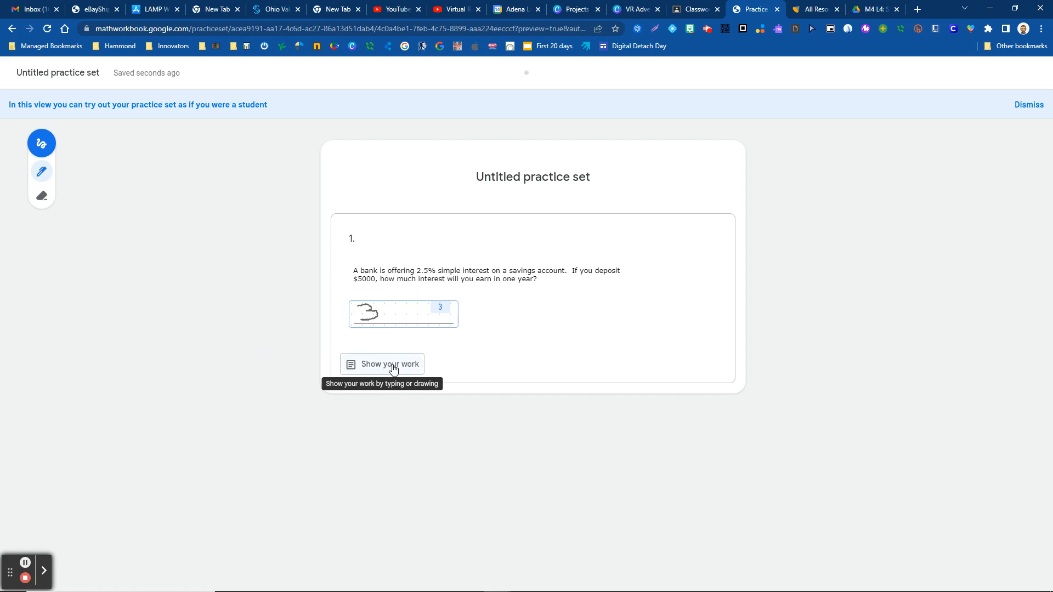
{"action": "left_click", "coordinate": [391, 365]}
{"action": "scroll", "coordinate": [416, 362], "scroll_direction": "down", "scroll_amount": 1}
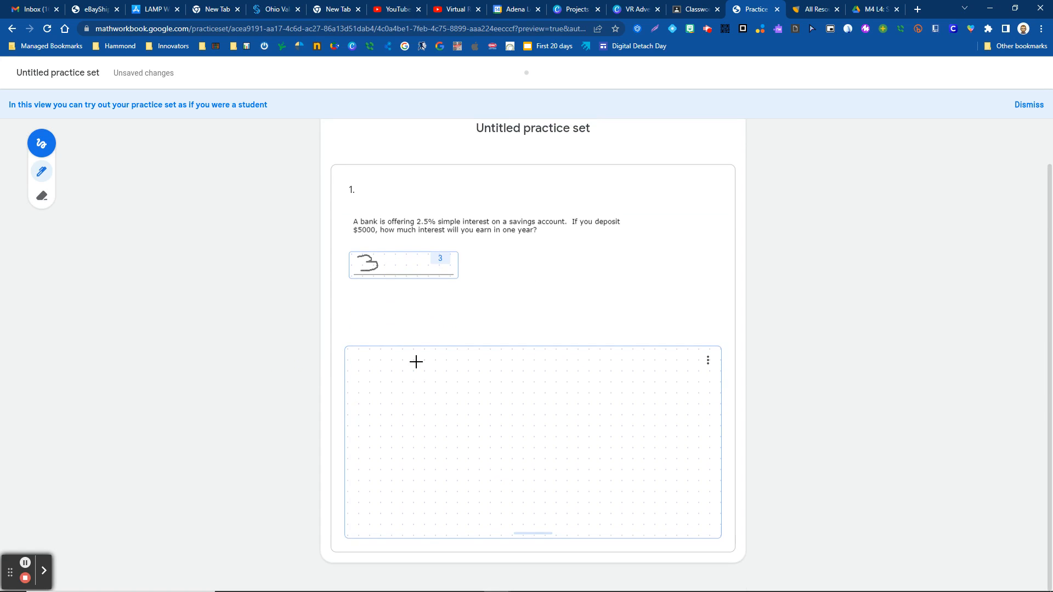
{"action": "scroll", "coordinate": [520, 333], "scroll_direction": "up", "scroll_amount": 1}
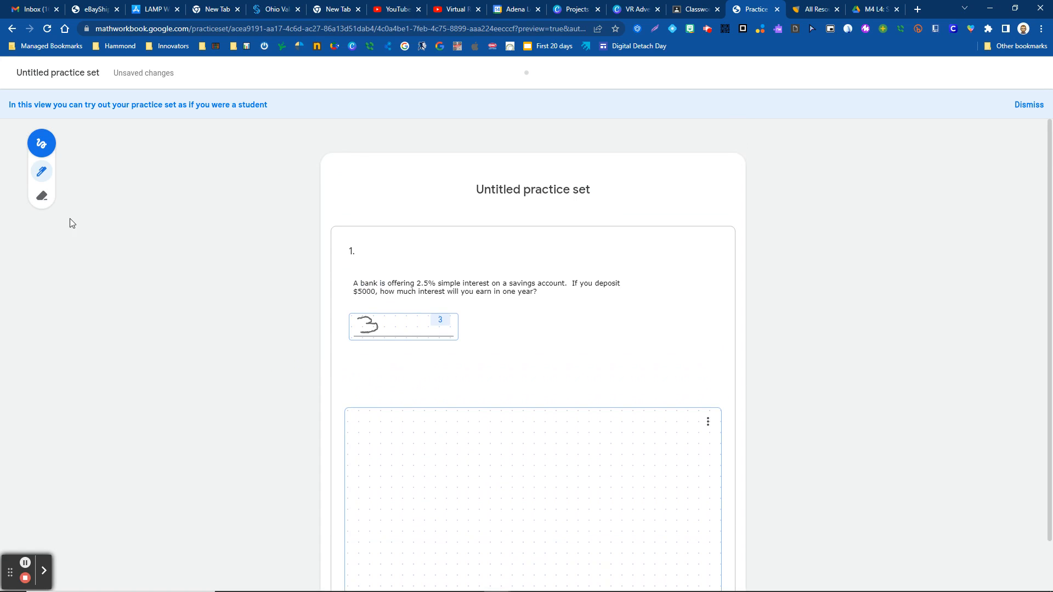
Turn inking off and back on, and choose the eraser as the active inking tool
{"action": "left_click", "coordinate": [42, 196]}
{"action": "left_click", "coordinate": [240, 194]}
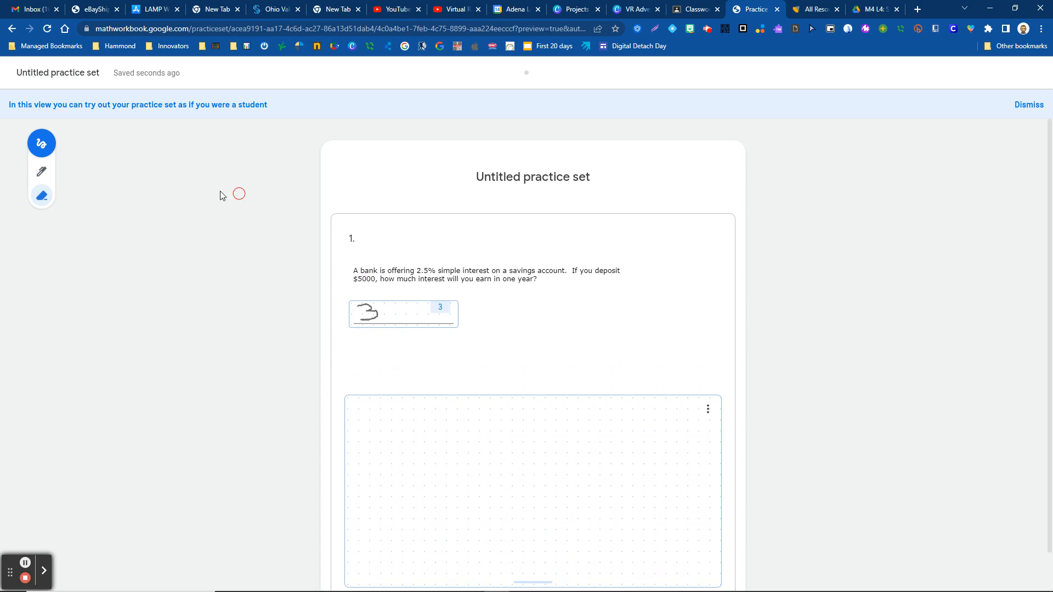
{"action": "left_click", "coordinate": [96, 157]}
{"action": "left_click", "coordinate": [42, 145]}
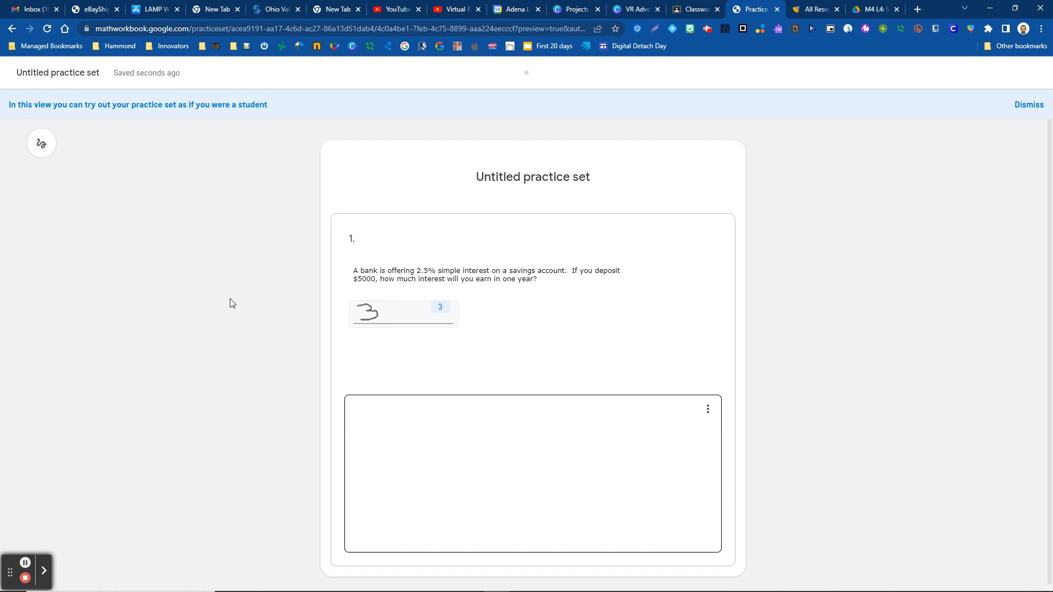
{"action": "left_click", "coordinate": [42, 143]}
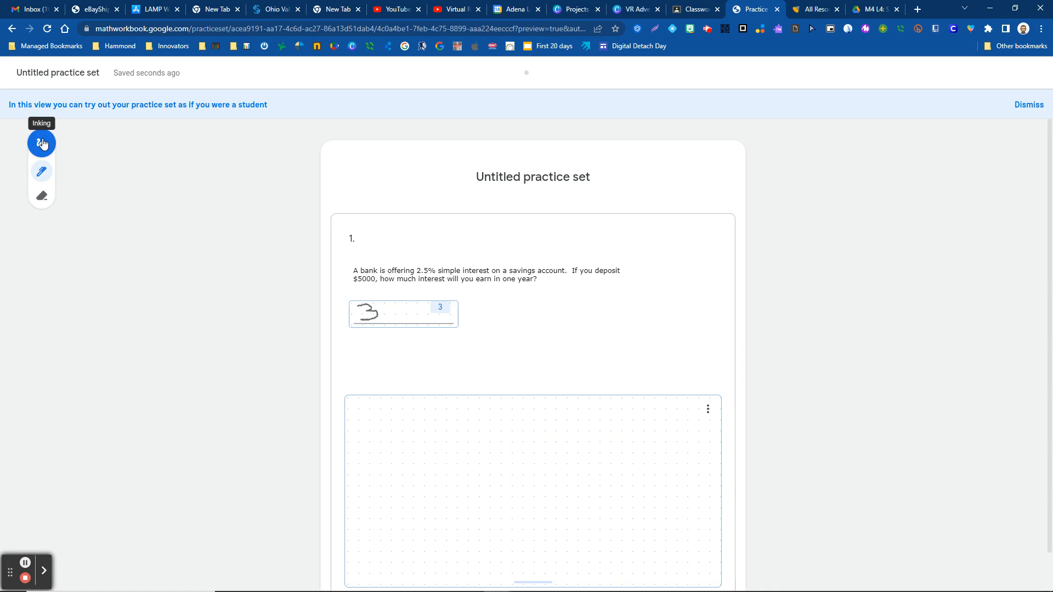
{"action": "left_click", "coordinate": [42, 171]}
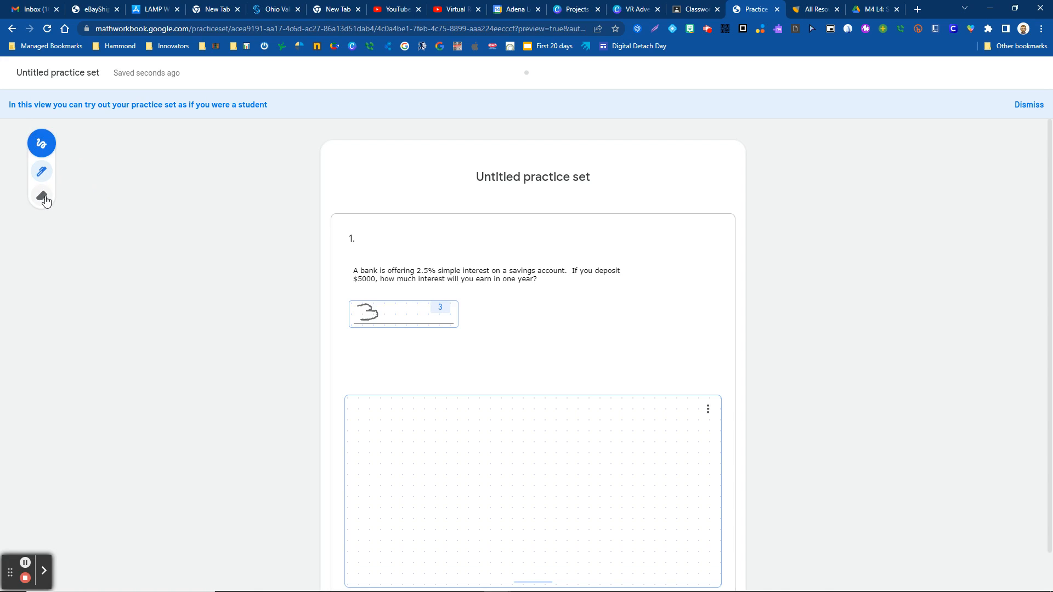
{"action": "left_click", "coordinate": [44, 197]}
Dismiss the student-view notice, close the student preview and return to the practice set editor
{"action": "left_click", "coordinate": [1029, 106]}
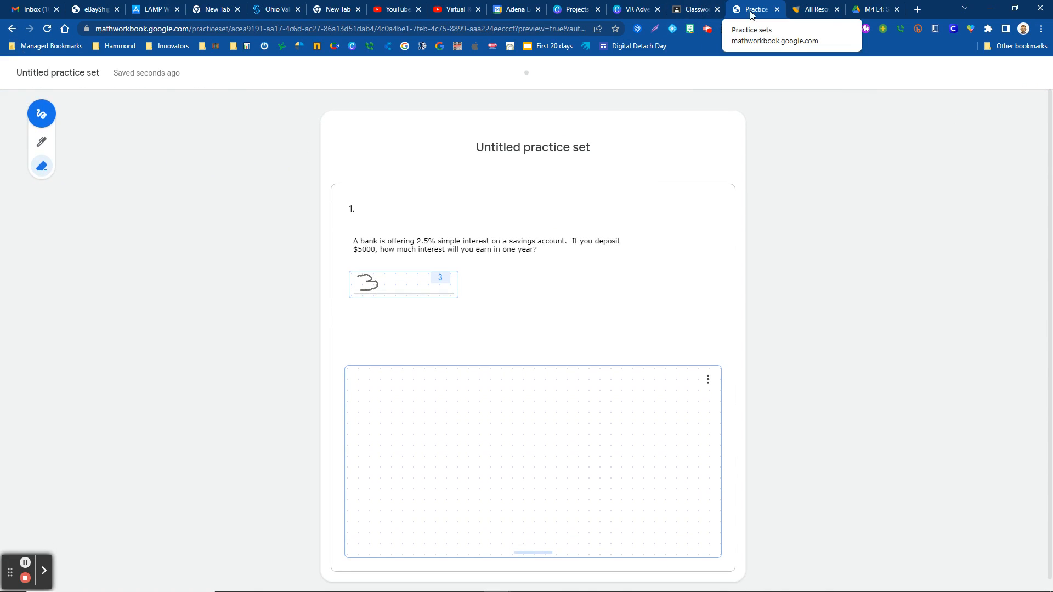
{"action": "left_click", "coordinate": [694, 11]}
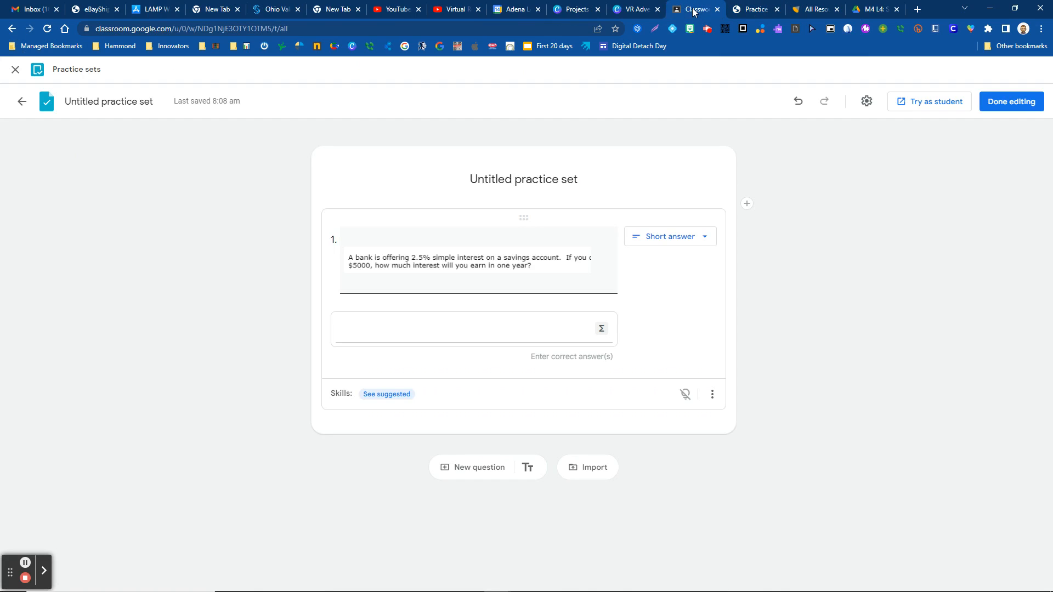
{"action": "left_click", "coordinate": [776, 9]}
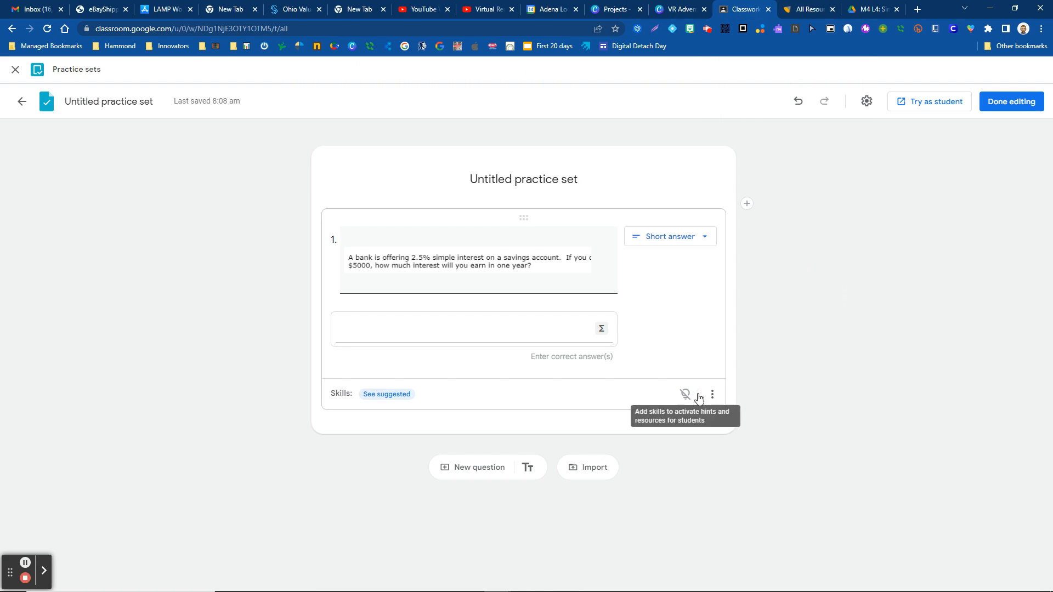
Check the suggested skills for the savings account question without adding any
{"action": "left_click", "coordinate": [431, 335]}
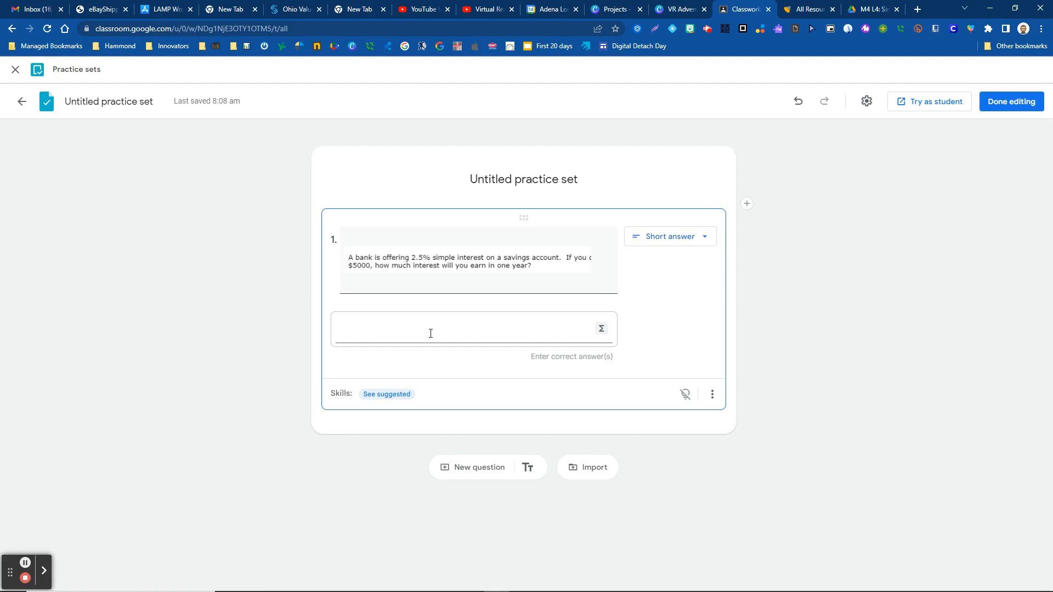
{"action": "left_click", "coordinate": [431, 333]}
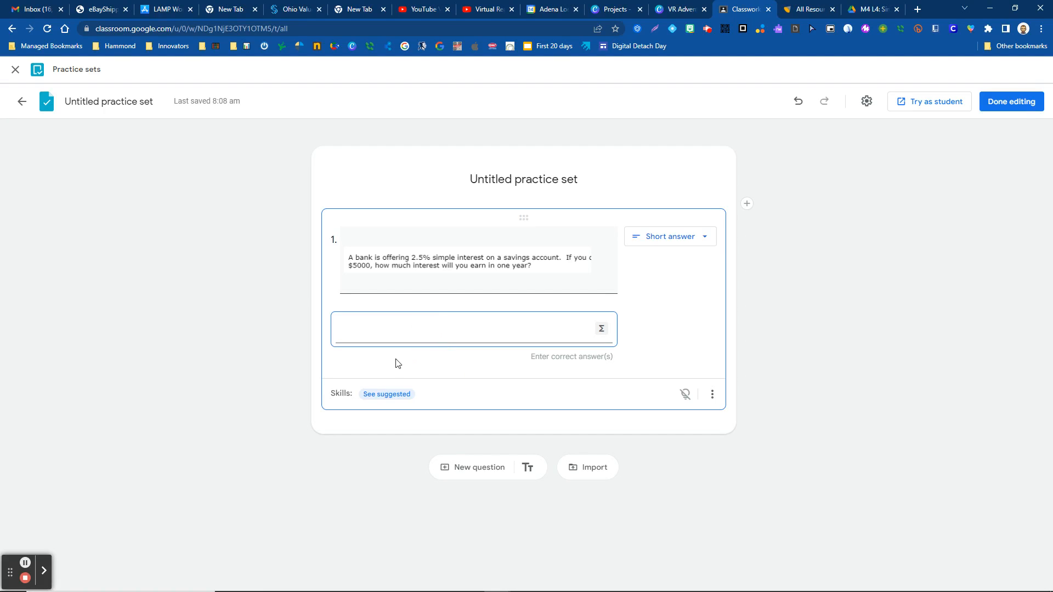
{"action": "left_click", "coordinate": [388, 399]}
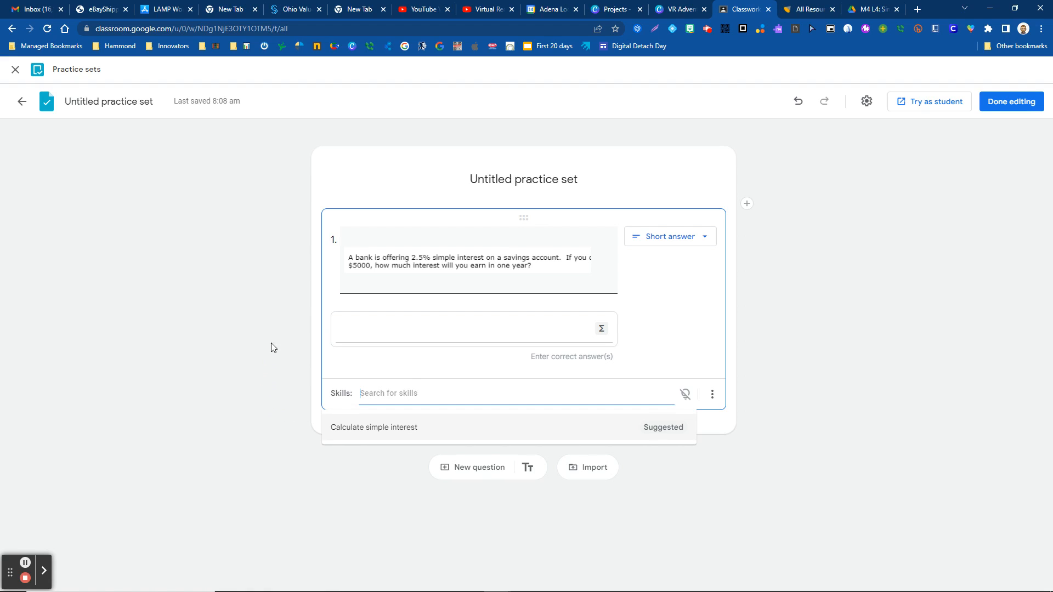
{"action": "left_click", "coordinate": [273, 326]}
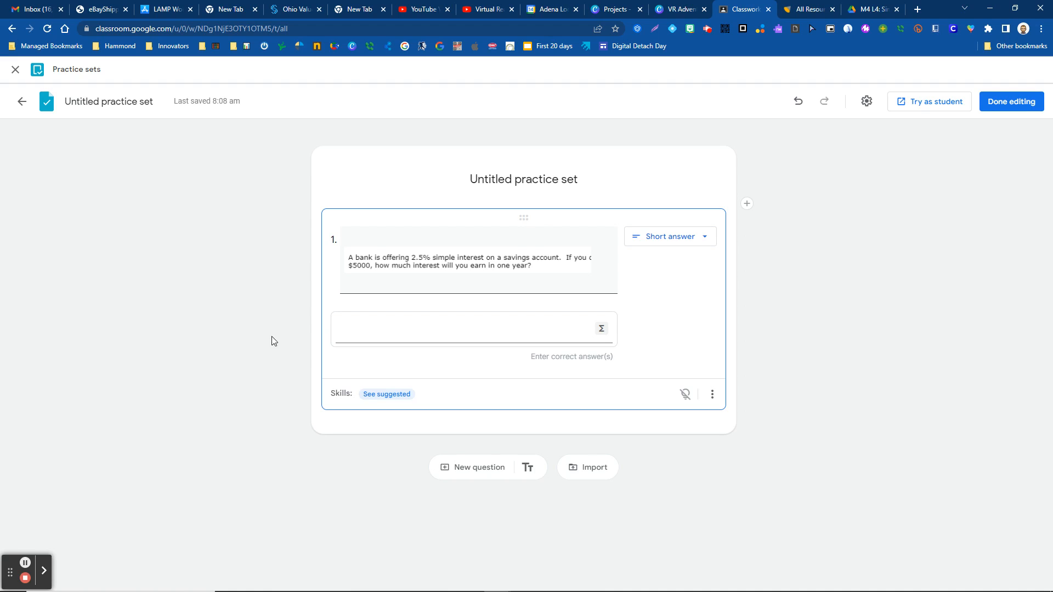
Review the autograding options in the practice set settings, including equivalent answers, and leave without saving
{"action": "left_click", "coordinate": [866, 102]}
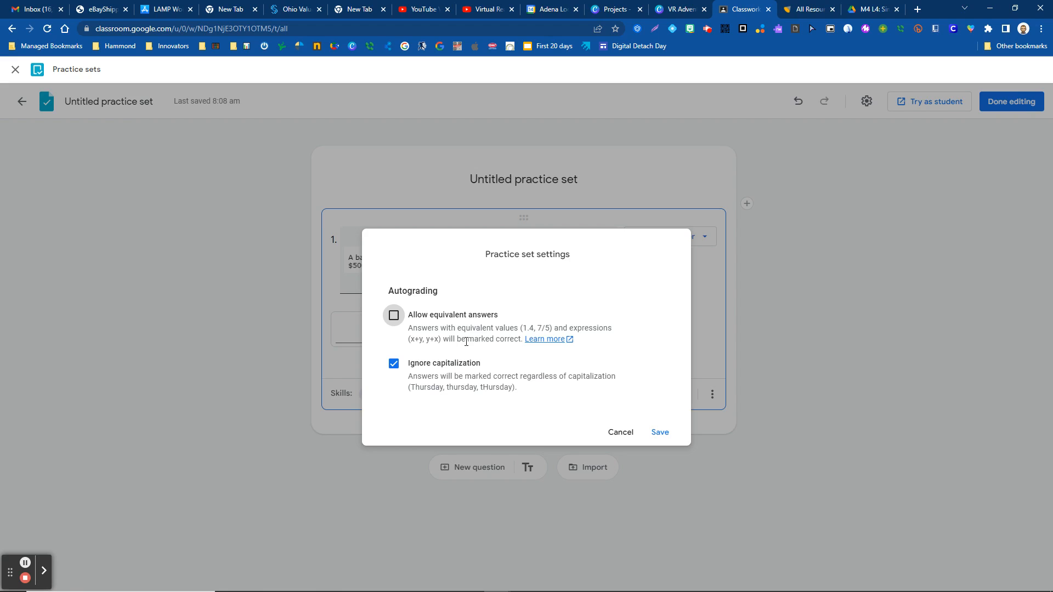
{"action": "left_click", "coordinate": [520, 342]}
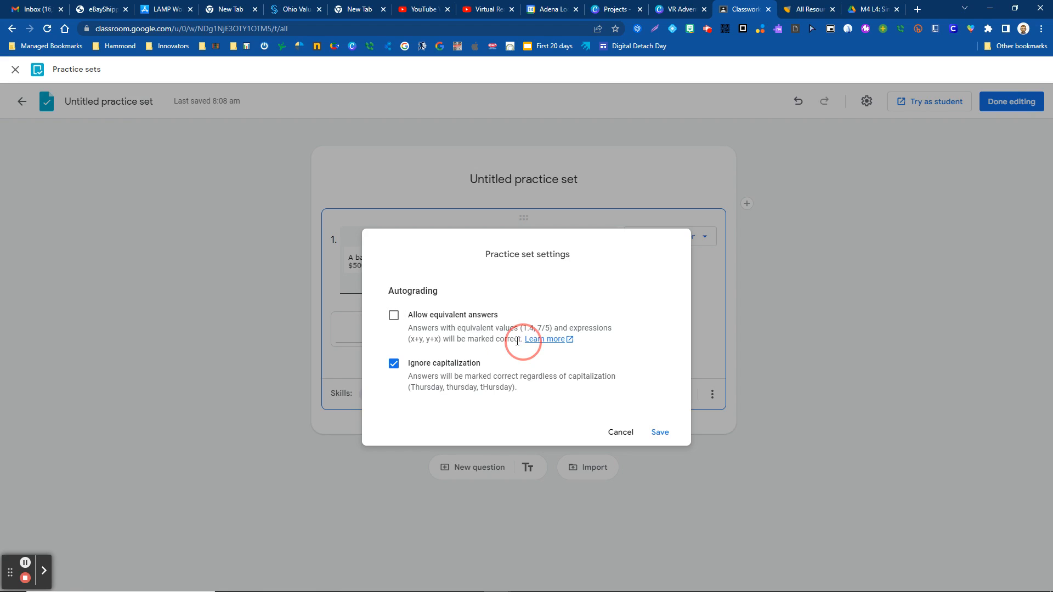
{"action": "mouse_move", "coordinate": [517, 341]}
{"action": "left_mouse_down"}
{"action": "mouse_move", "coordinate": [394, 330]}
{"action": "mouse_move", "coordinate": [506, 345]}
{"action": "left_mouse_up"}
{"action": "left_click", "coordinate": [506, 345]}
{"action": "left_click_drag", "start_coordinate": [409, 328], "coordinate": [523, 339]}
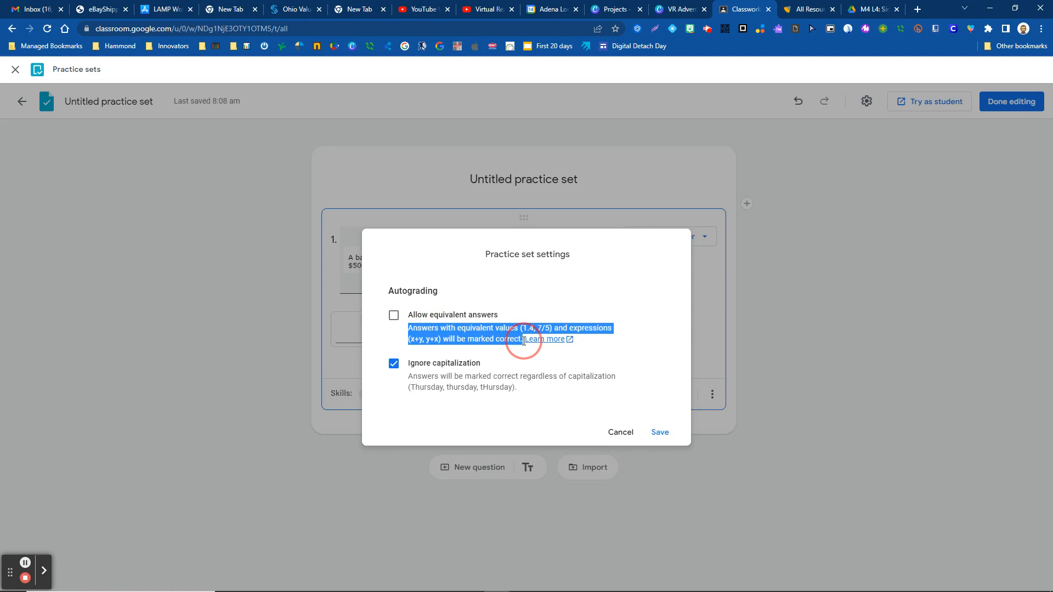
{"action": "left_click", "coordinate": [524, 363]}
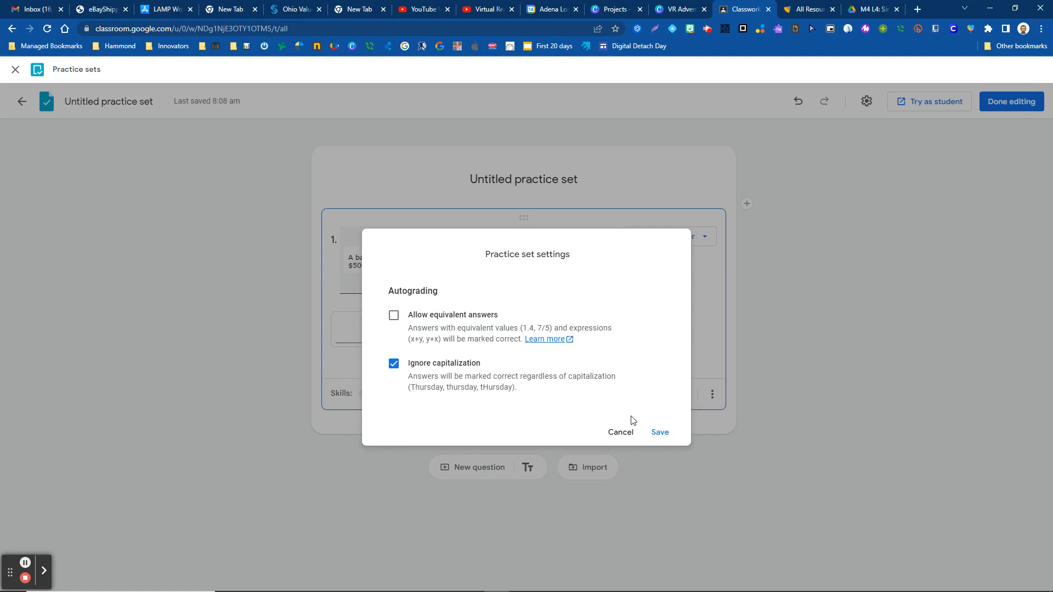
{"action": "left_click", "coordinate": [617, 435]}
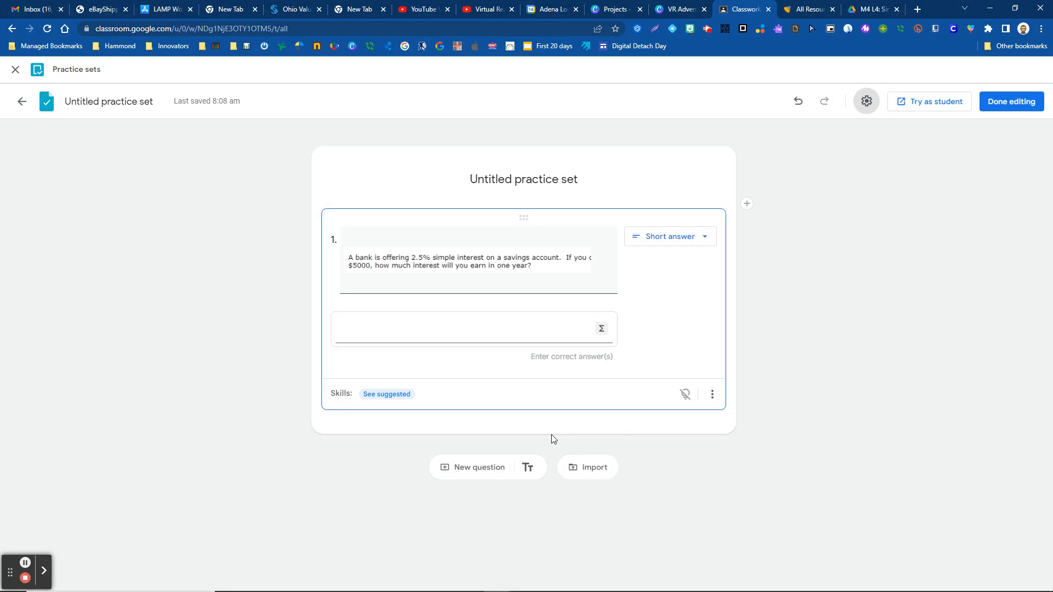
Try to finish editing and attach the practice set without a correct answer, returning to the editor after each attempt
{"action": "left_click", "coordinate": [1014, 103]}
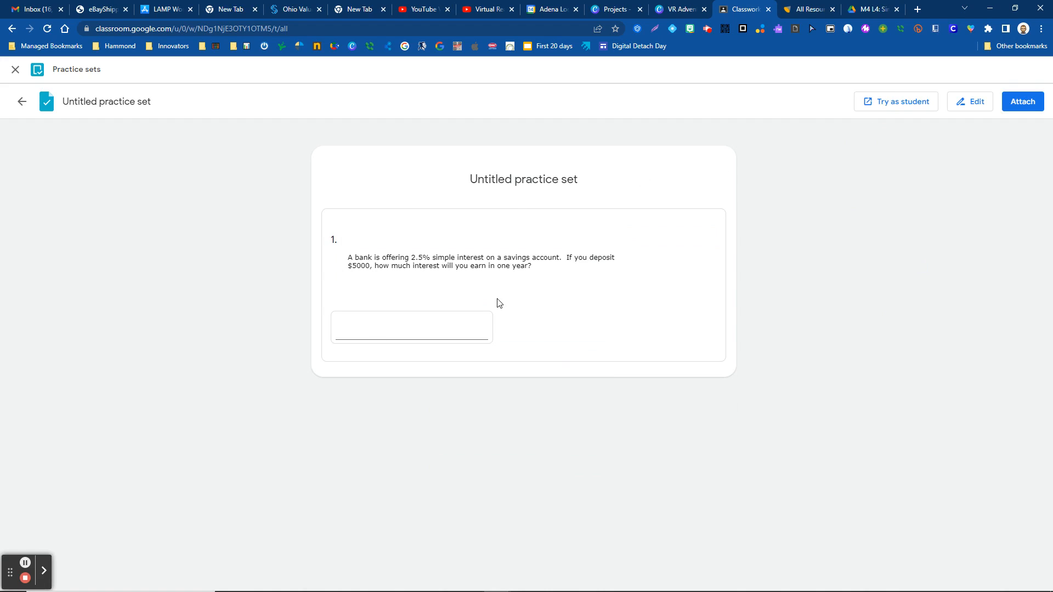
{"action": "left_click", "coordinate": [1027, 107]}
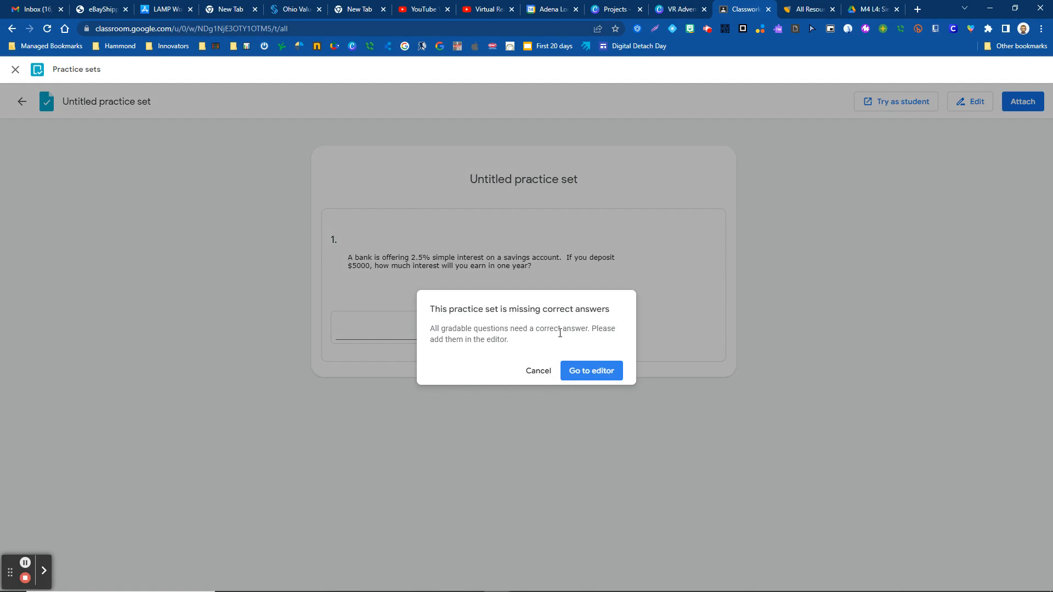
{"action": "left_click", "coordinate": [592, 373]}
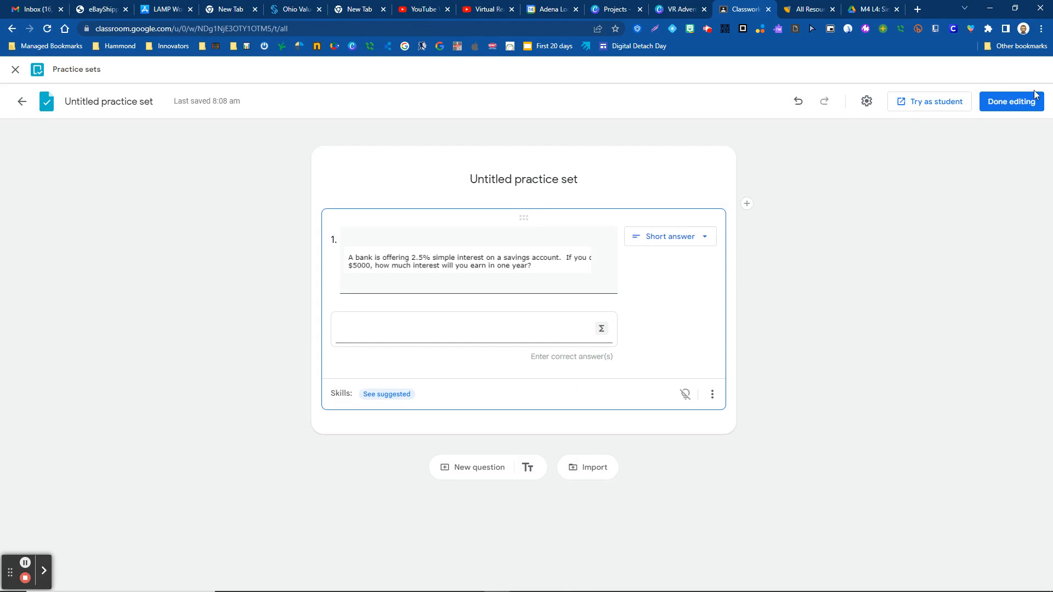
{"action": "left_click", "coordinate": [1019, 107]}
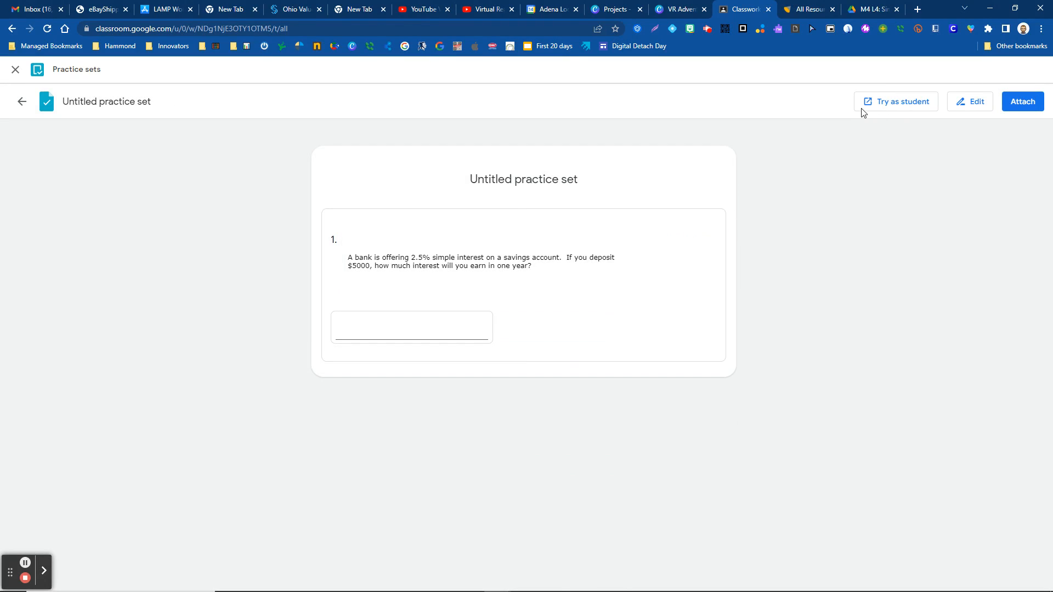
{"action": "left_click", "coordinate": [1031, 103]}
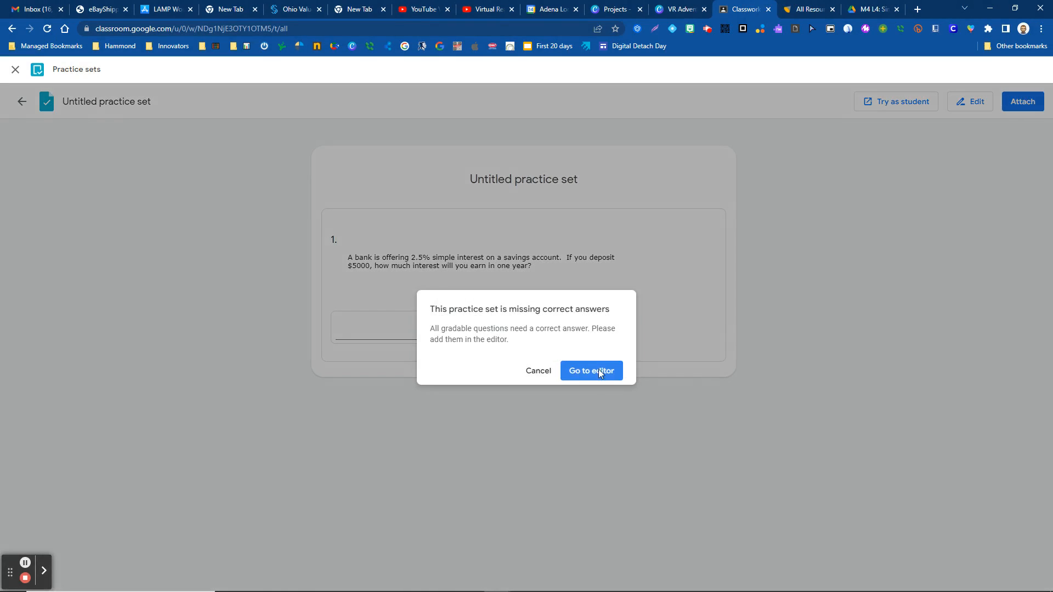
{"action": "left_click", "coordinate": [538, 371]}
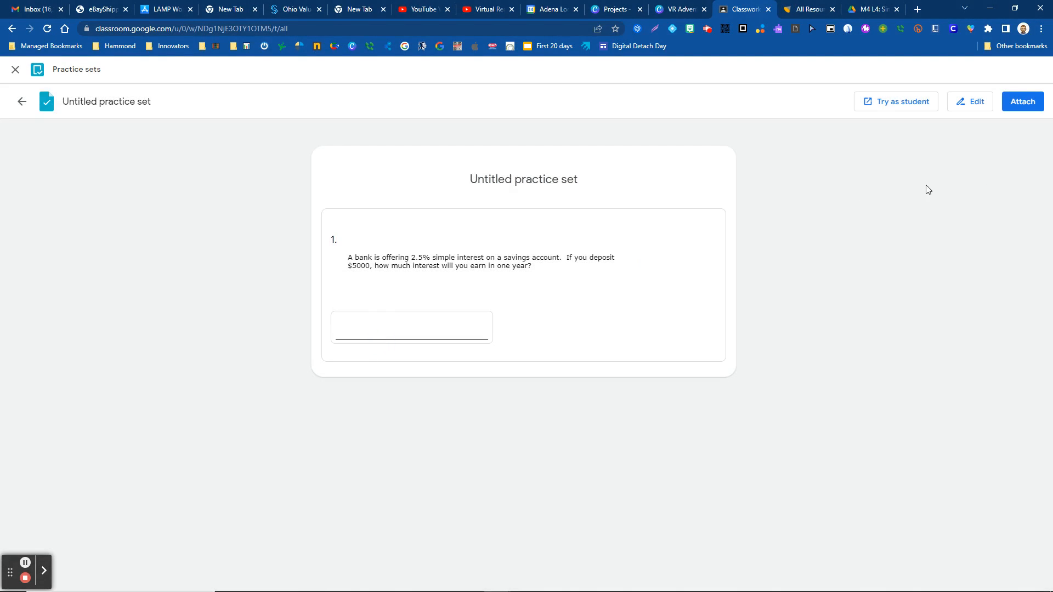
{"action": "left_click", "coordinate": [977, 108]}
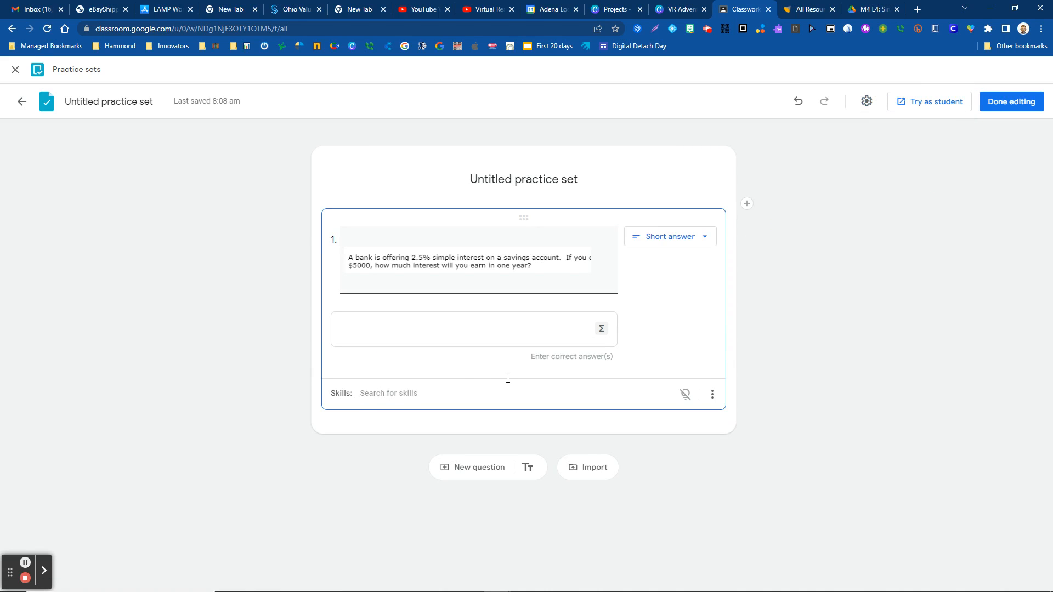
Enter 4 as the savings account question's correct answer and attach the finished practice set to the assignment
{"action": "left_click", "coordinate": [386, 336]}
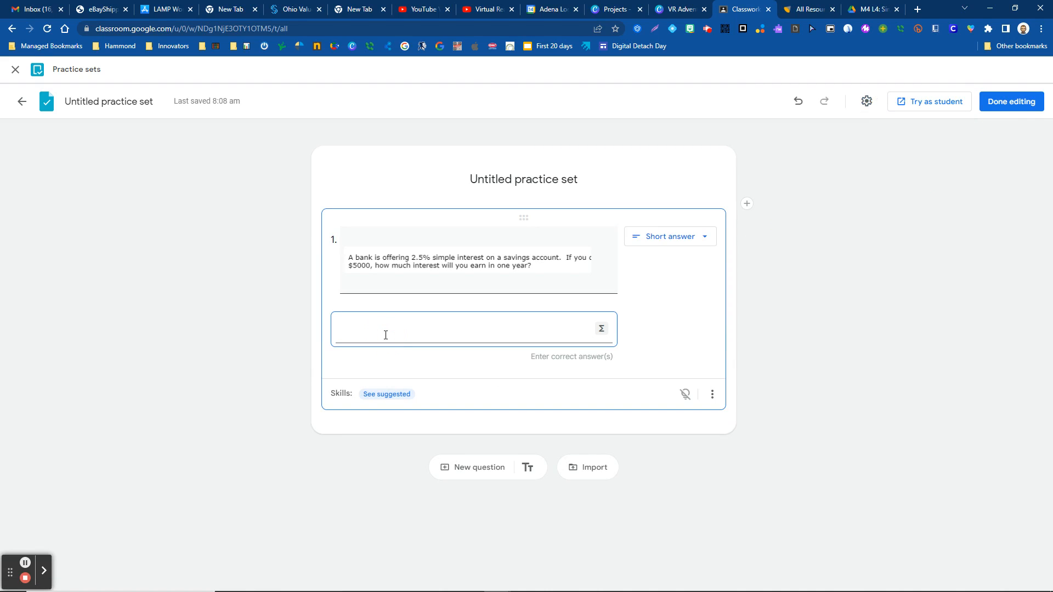
{"action": "left_click", "coordinate": [851, 340]}
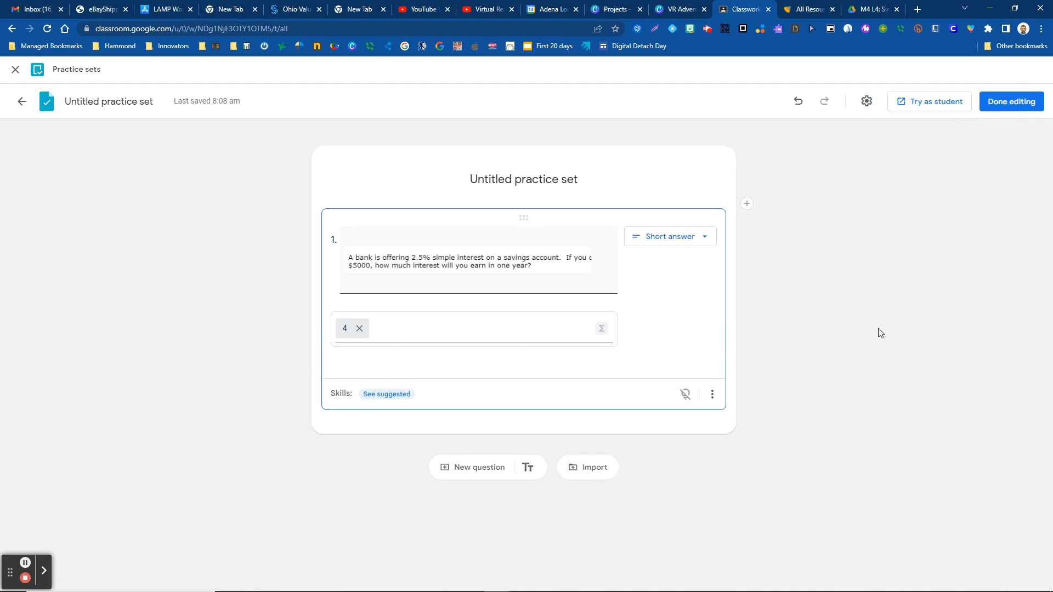
{"action": "left_click", "coordinate": [1023, 104]}
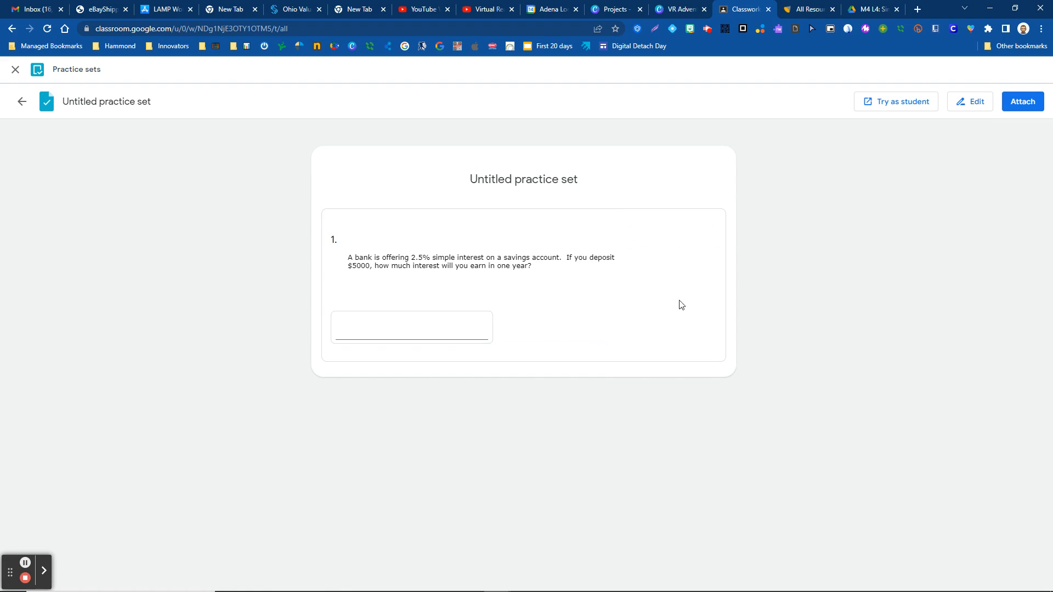
{"action": "left_click", "coordinate": [1029, 104]}
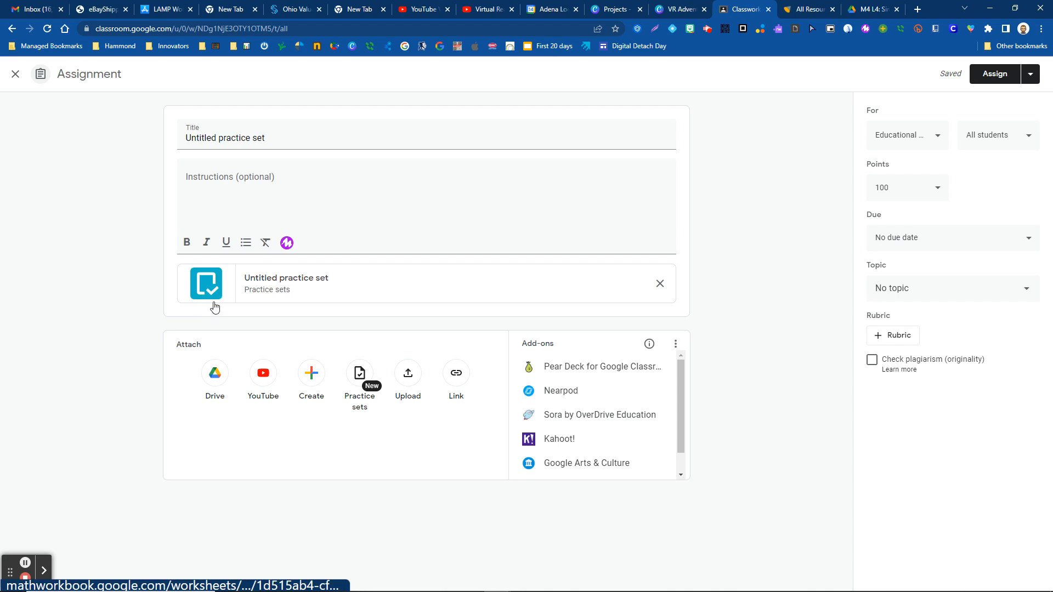
Look over the assignment's instructions field and the list of add-ons available for attaching
{"action": "left_click", "coordinate": [203, 178]}
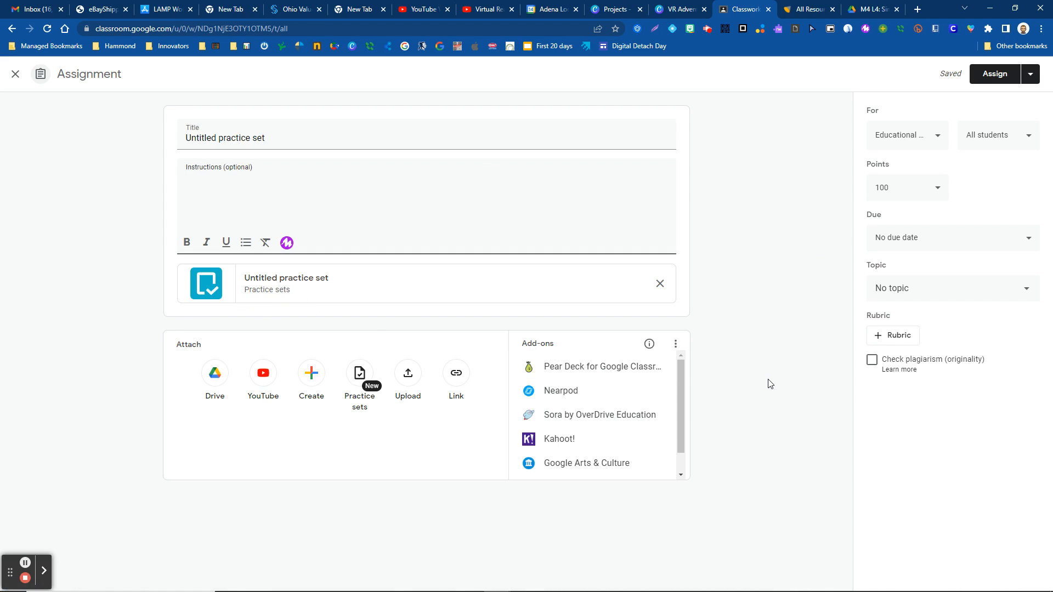
{"action": "scroll", "coordinate": [674, 420], "scroll_direction": "down", "scroll_amount": 1}
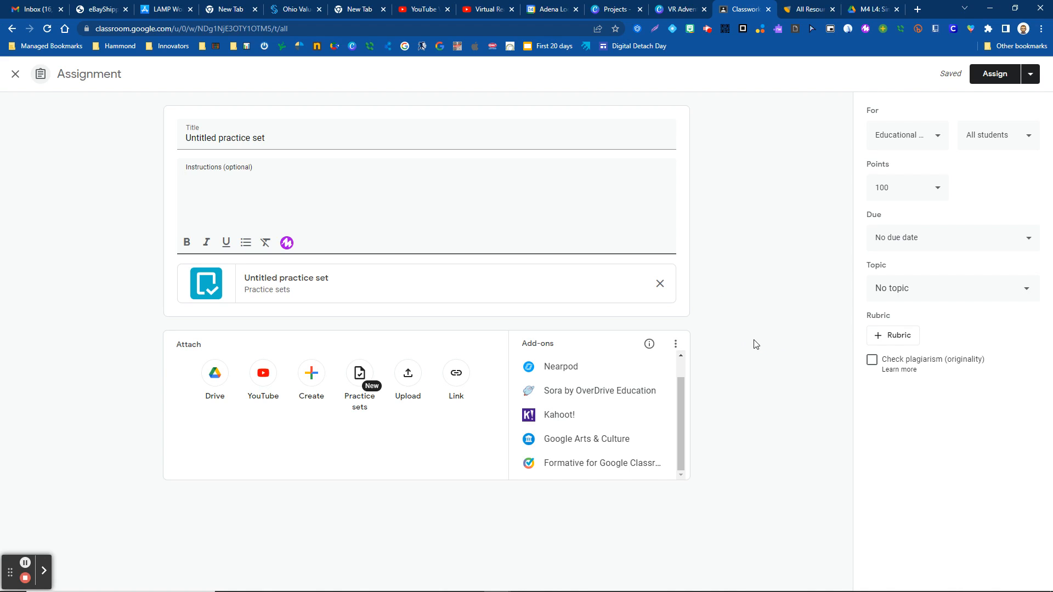
{"action": "scroll", "coordinate": [593, 412], "scroll_direction": "up", "scroll_amount": 1}
{"action": "scroll", "coordinate": [616, 407], "scroll_direction": "down", "scroll_amount": 1}
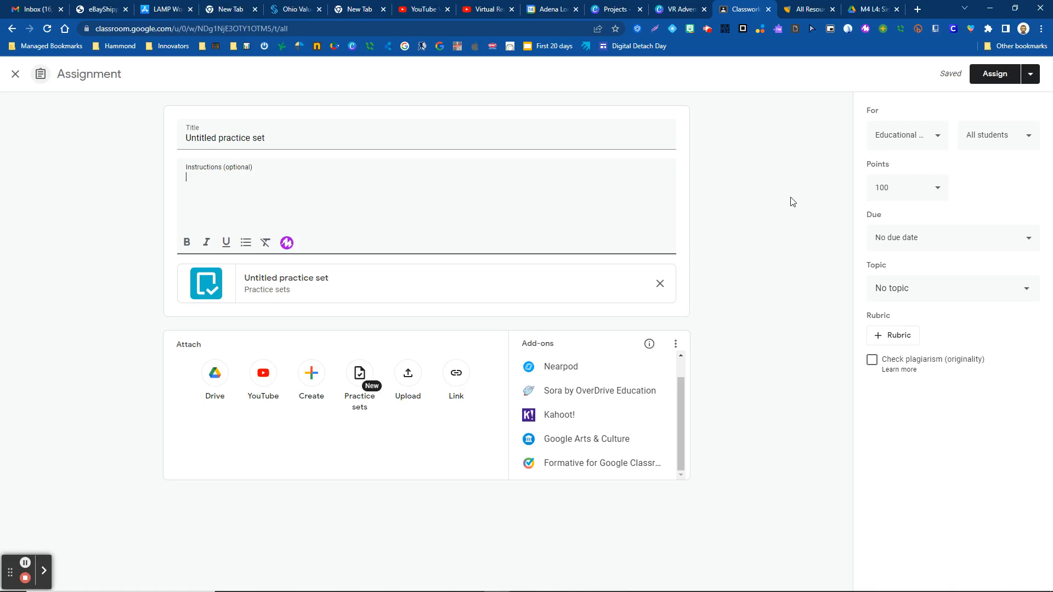